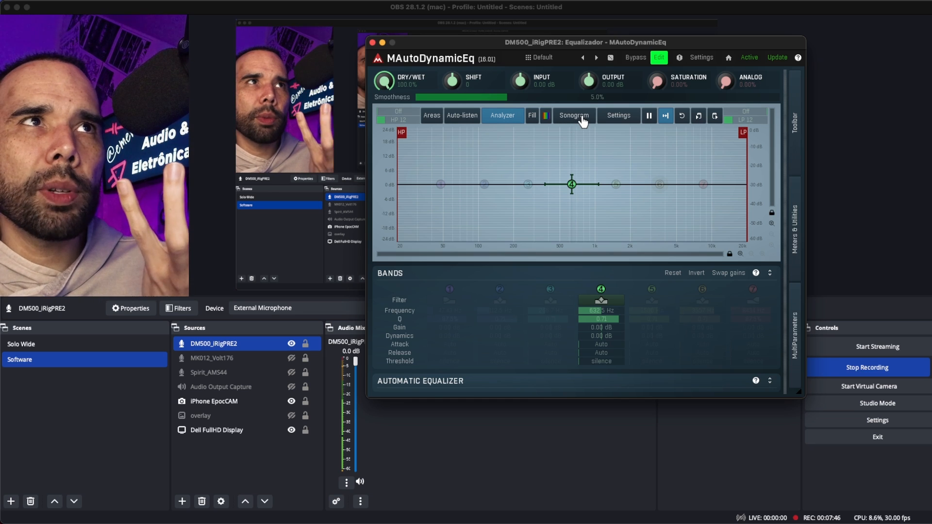
# Step: Switch the equalizer plug-in's display to the sonogram and close the plug-in window
pyautogui.click(576, 120)
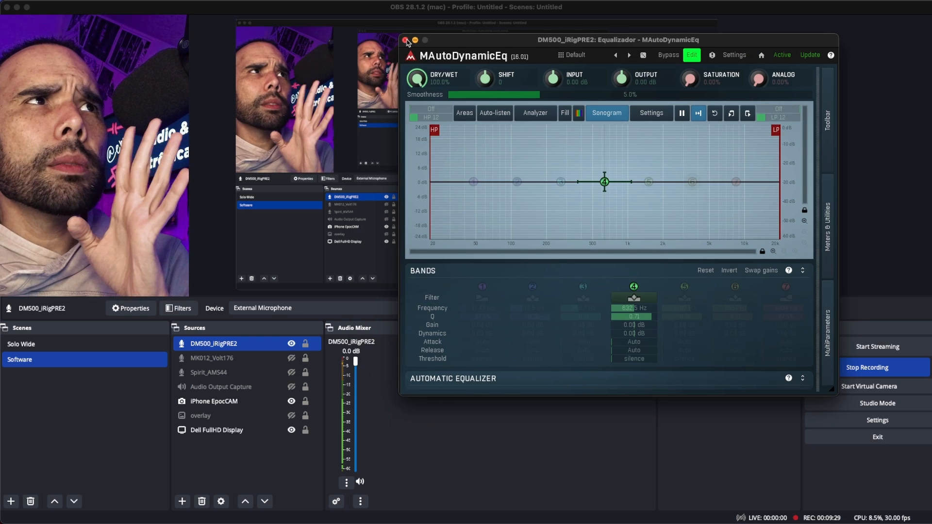
pyautogui.click(408, 43)
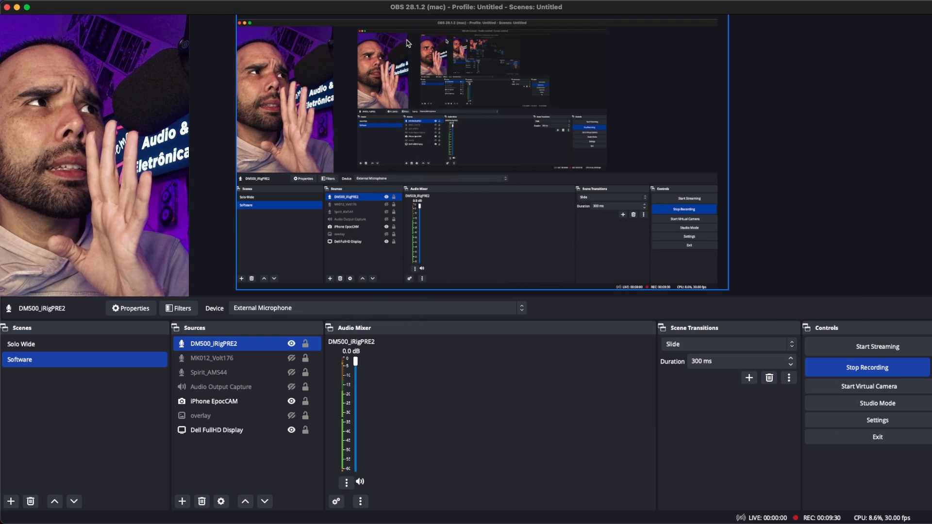
# Step: Open the audio filters of the DM500_iRigPRE2 source and look over the filter types that can be added
pyautogui.click(179, 308)
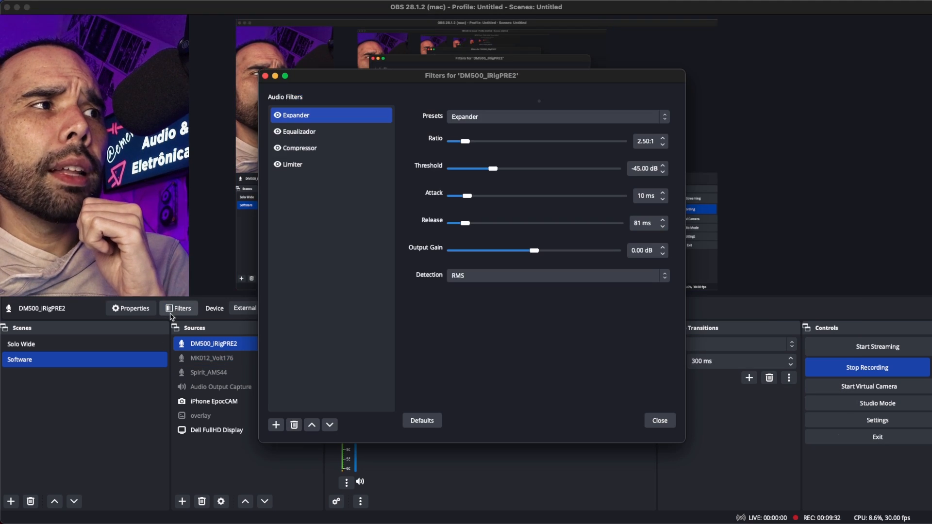
pyautogui.moveTo(343, 84); pyautogui.dragTo(434, 45)
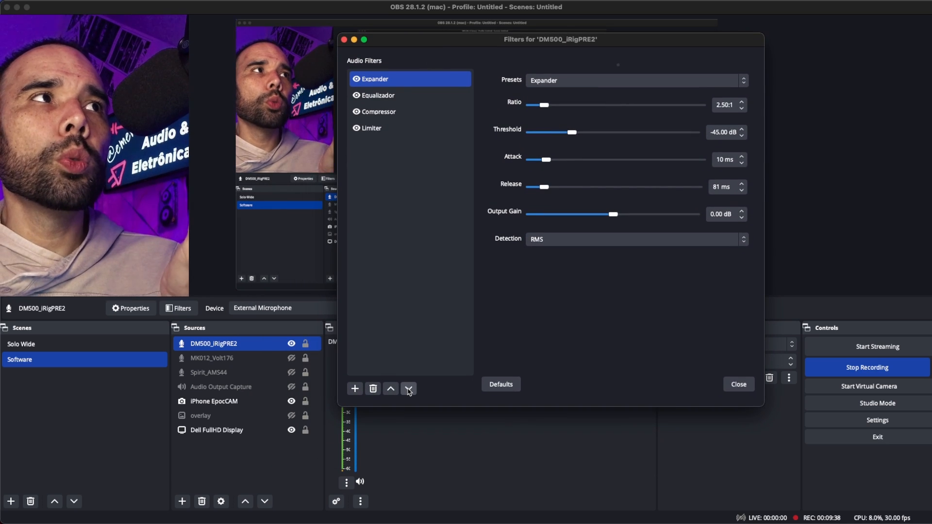
pyautogui.click(355, 389)
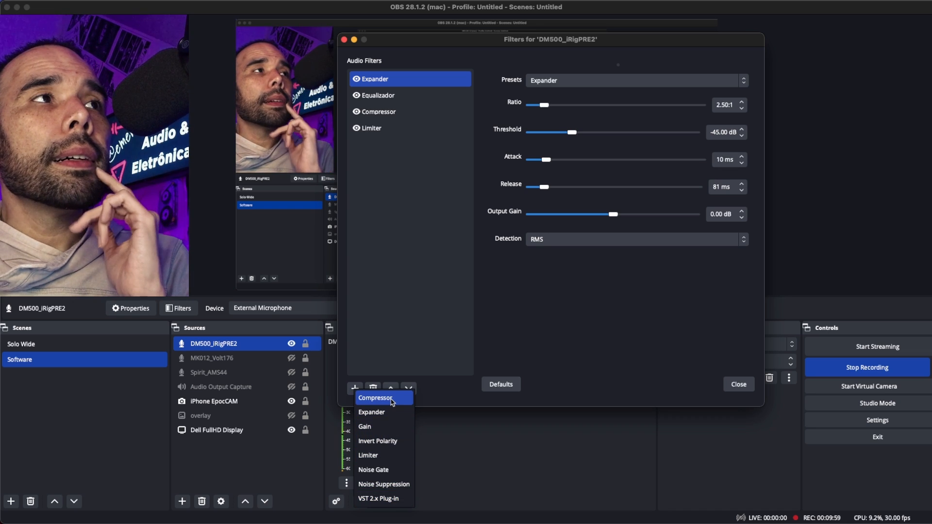
pyautogui.click(421, 256)
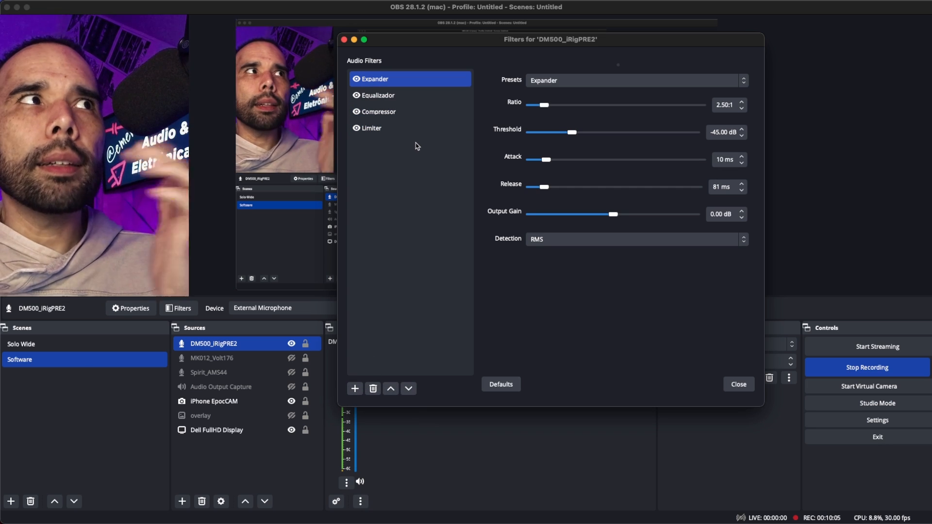
# Step: Add a Noise Suppression filter to the microphone source and keep RNNoise as its method
pyautogui.click(355, 388)
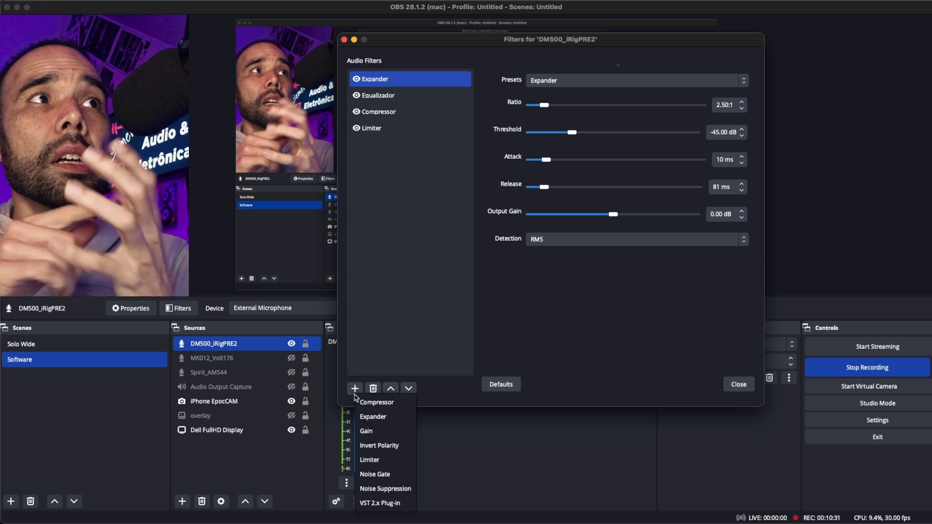
pyautogui.click(386, 489)
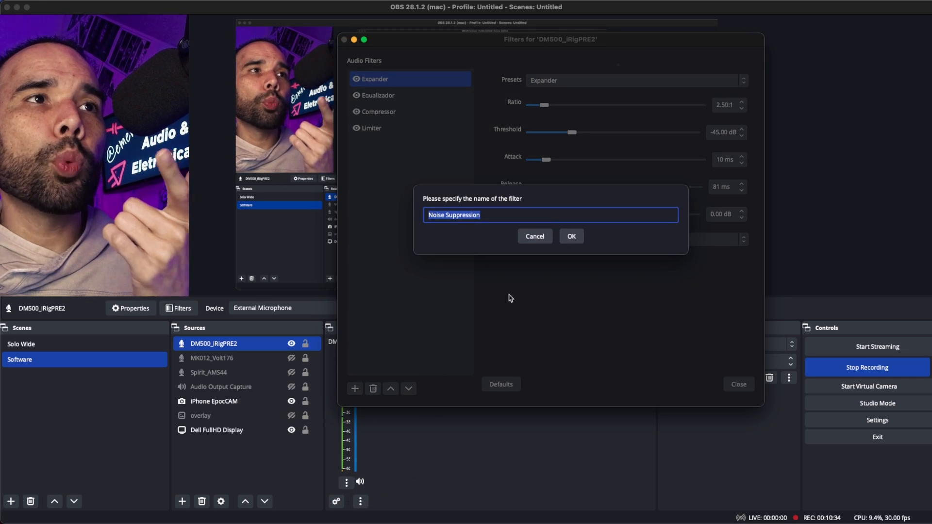
pyautogui.click(571, 236)
pyautogui.click(561, 81)
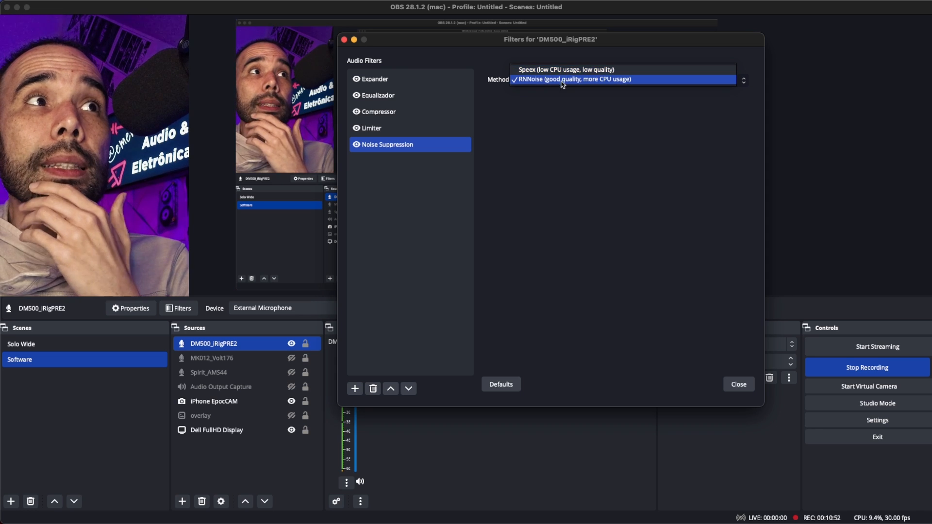
pyautogui.click(539, 157)
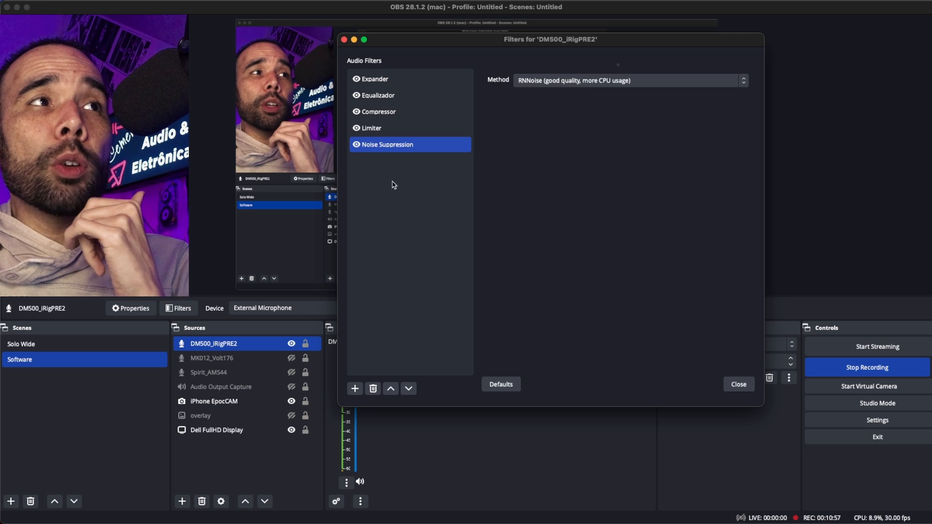
# Step: Delete the Noise Suppression filter and review the available filter types again without adding one
pyautogui.click(374, 392)
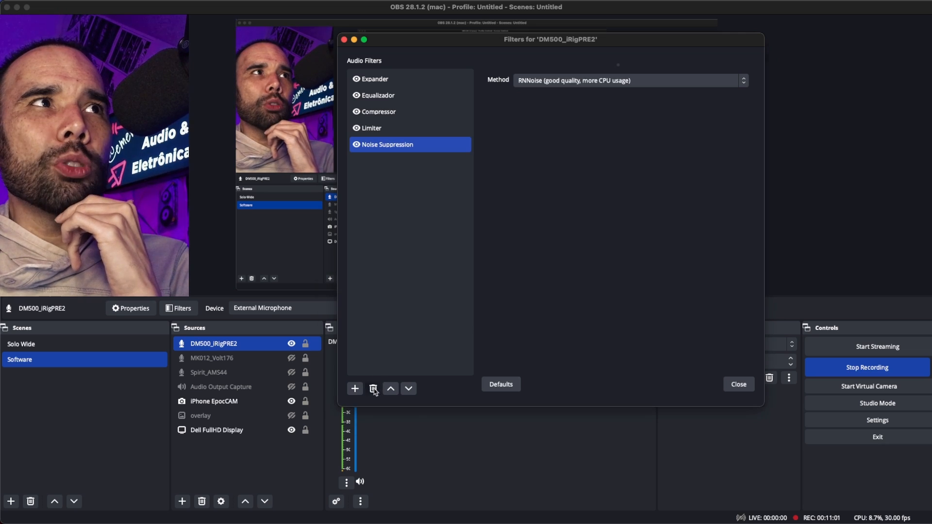
pyautogui.press('Return')
pyautogui.click(355, 388)
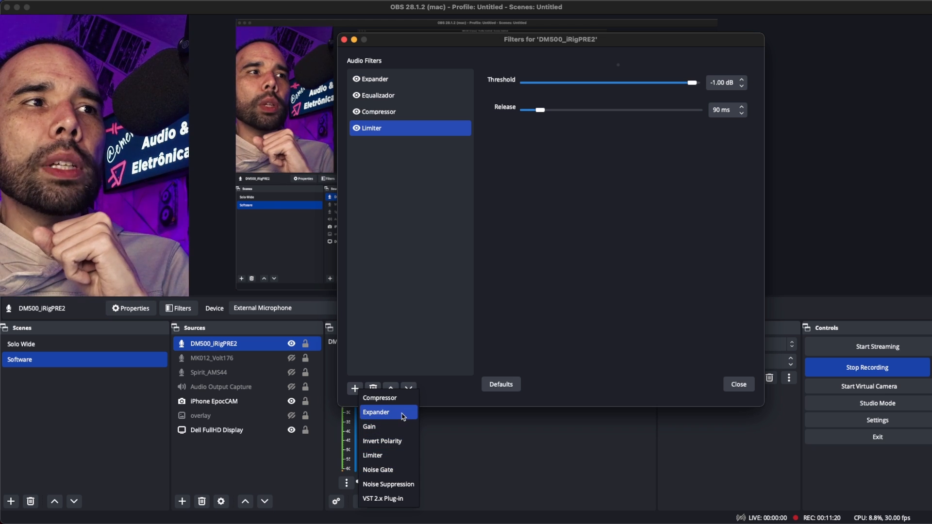
pyautogui.click(486, 336)
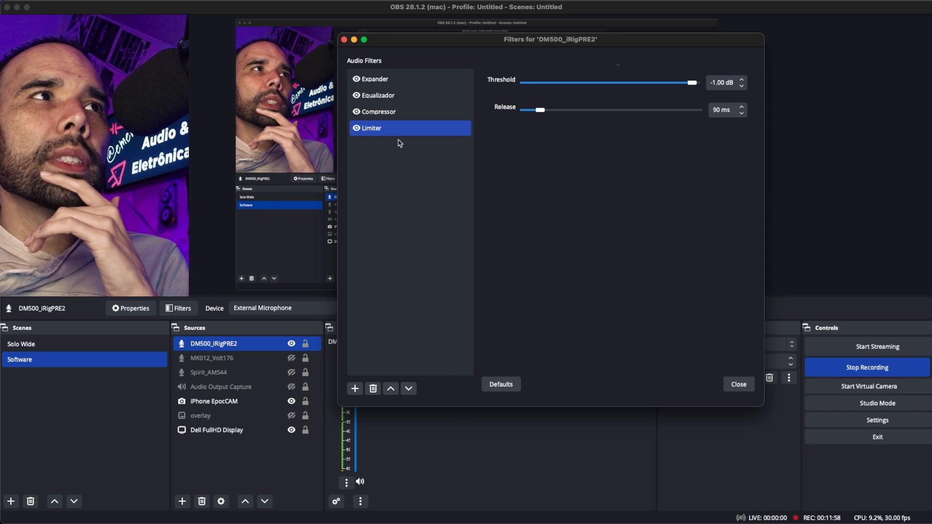
# Step: Set the Expander filter's release to 80 ms and keep its detection on RMS
pyautogui.click(379, 85)
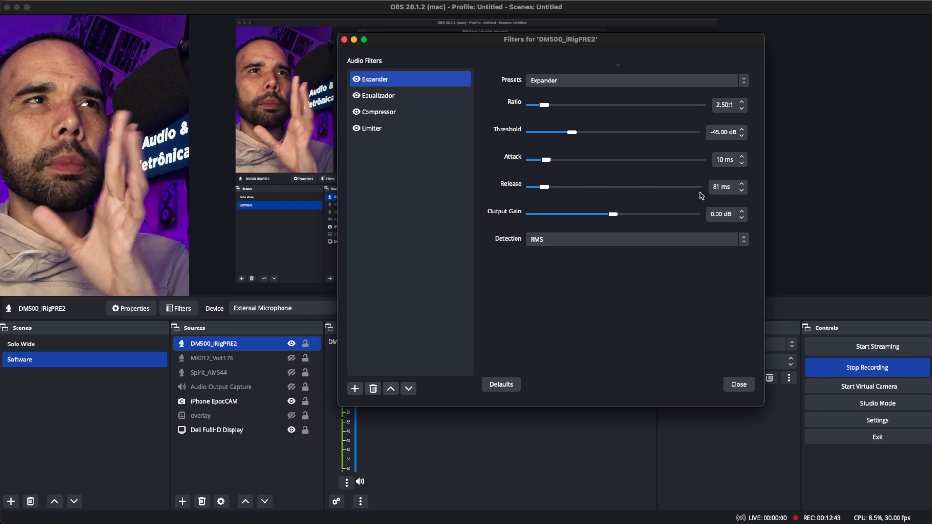
pyautogui.click(741, 190)
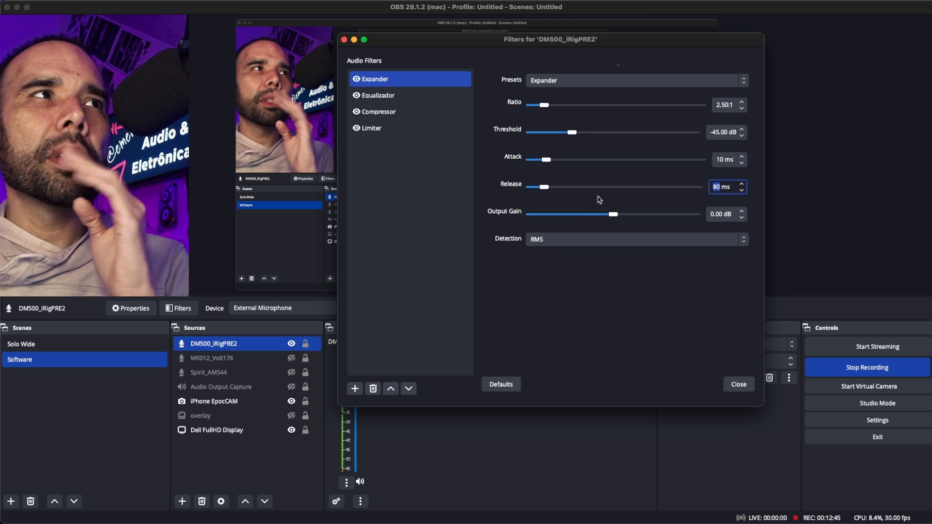
pyautogui.click(569, 245)
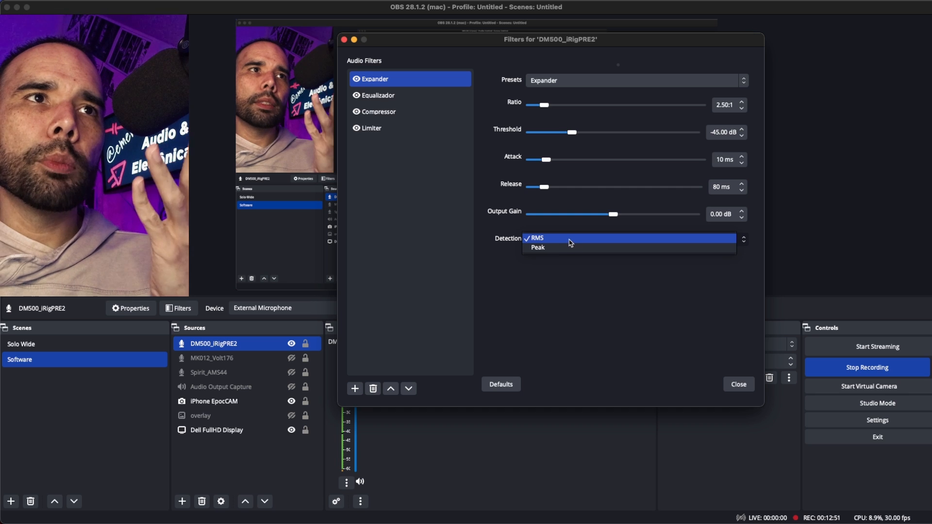
pyautogui.click(571, 243)
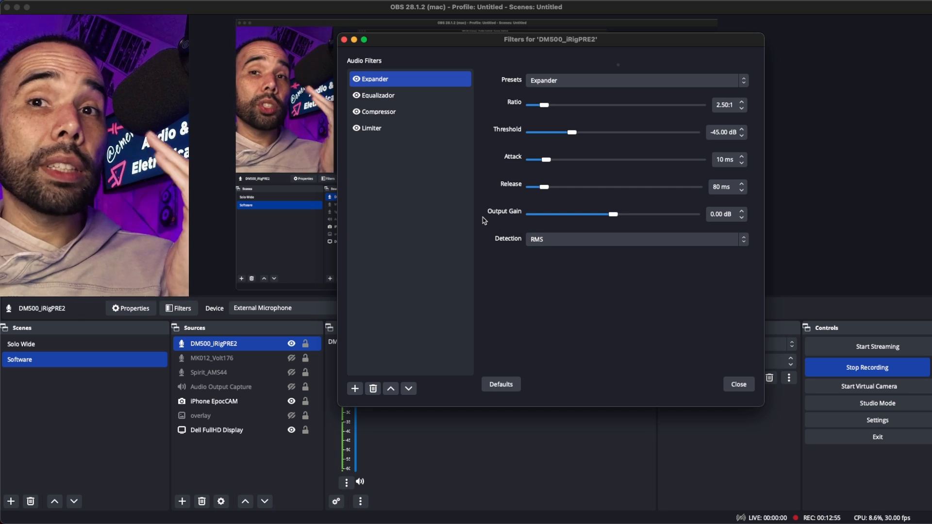
# Step: Set the Compressor filter's output gain to 4.50 dB and close the filters window after viewing the Limiter
pyautogui.click(393, 113)
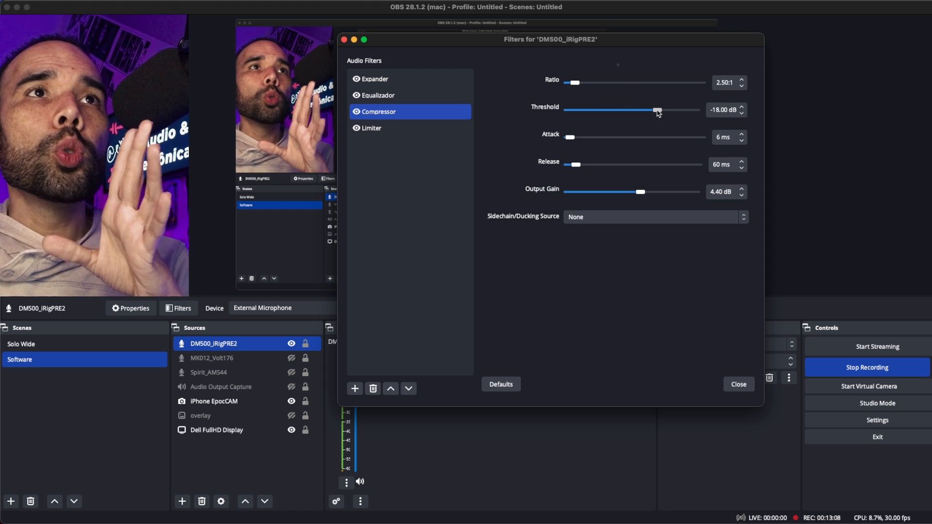
pyautogui.moveTo(651, 41); pyautogui.dragTo(684, 35)
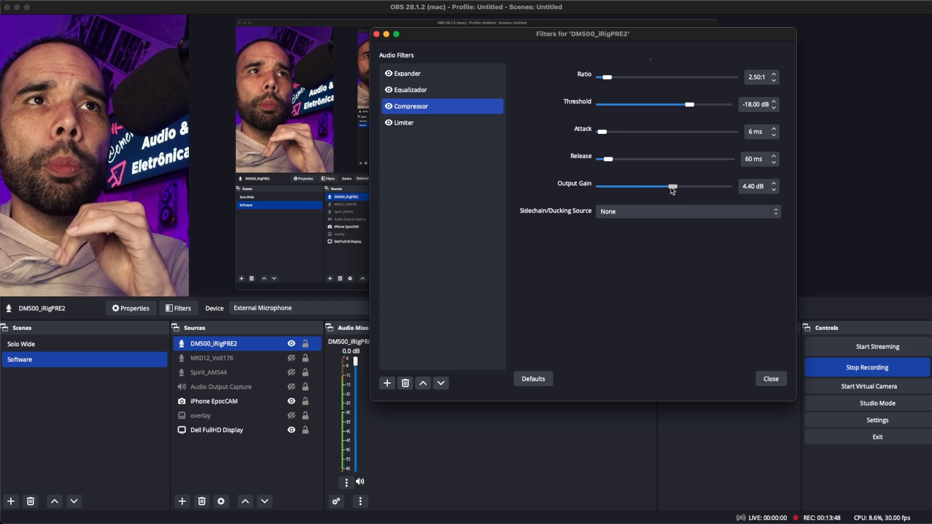
pyautogui.click(774, 184)
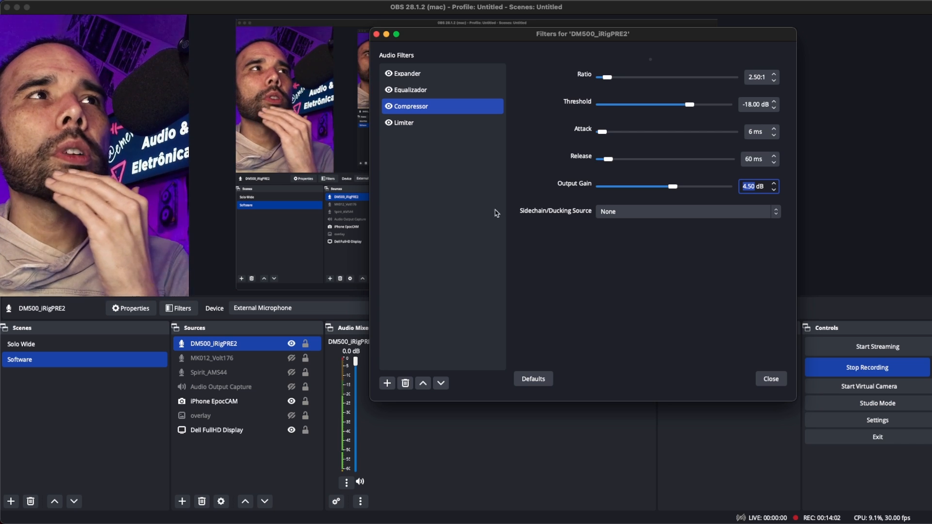
pyautogui.click(414, 121)
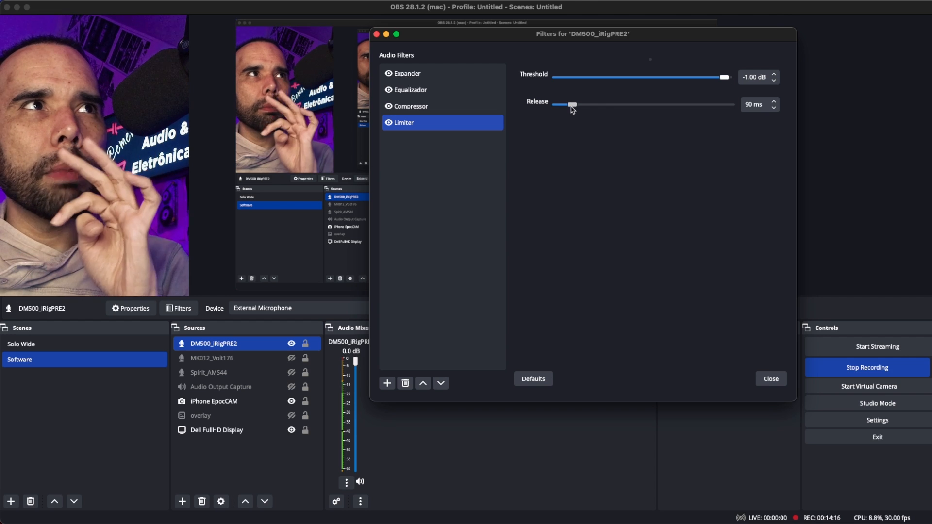
pyautogui.click(771, 379)
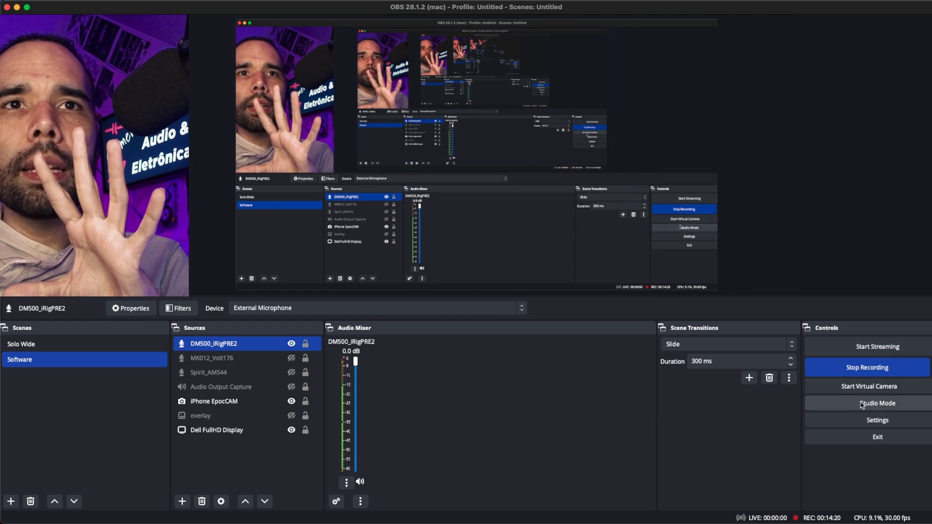
# Step: Open the application's audio settings and view the sample rate and channel options
pyautogui.click(864, 422)
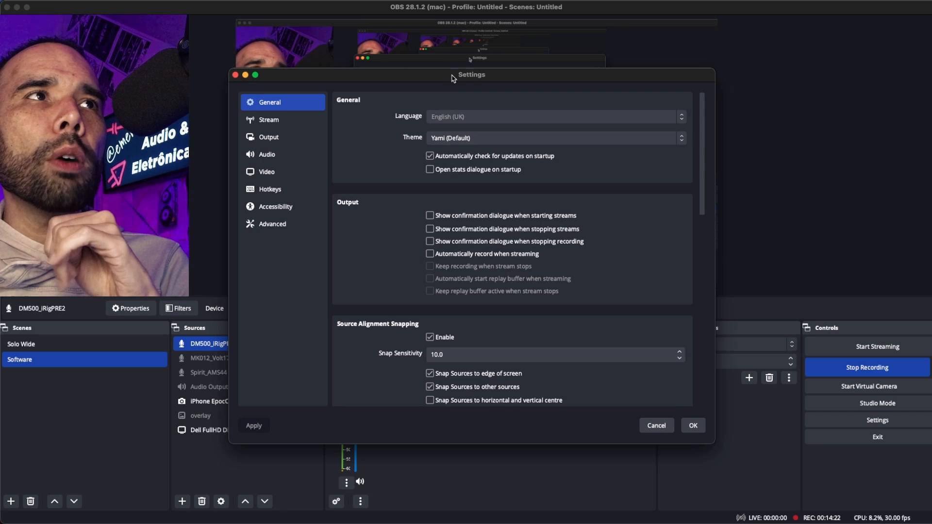
pyautogui.click(342, 107)
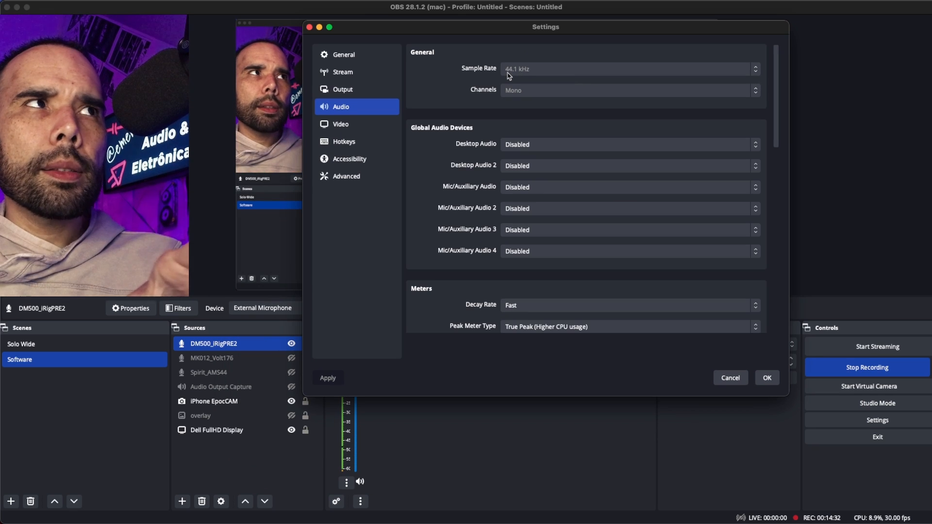
pyautogui.moveTo(521, 31); pyautogui.dragTo(532, 25)
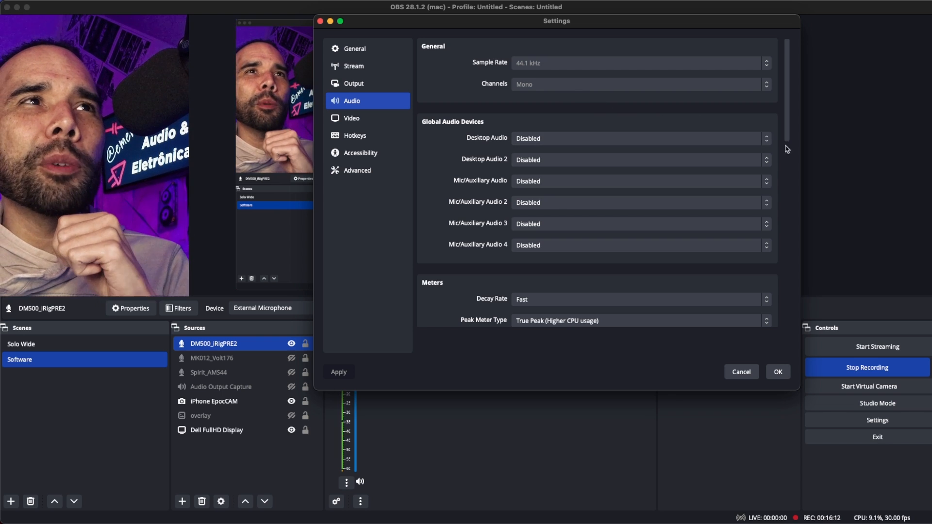
pyautogui.moveTo(789, 134); pyautogui.dragTo(679, 3)
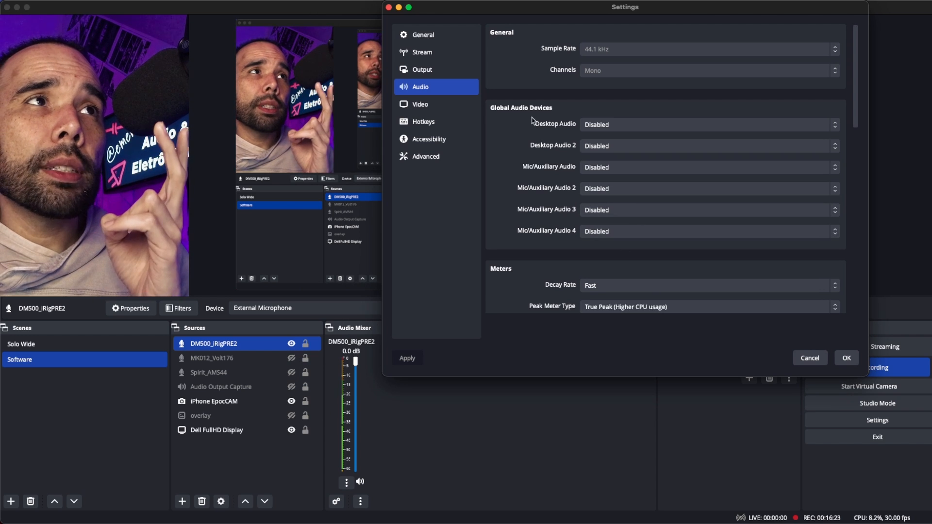
# Step: Check which devices are offered for Desktop Audio among the global audio devices, keeping it Disabled
pyautogui.click(610, 129)
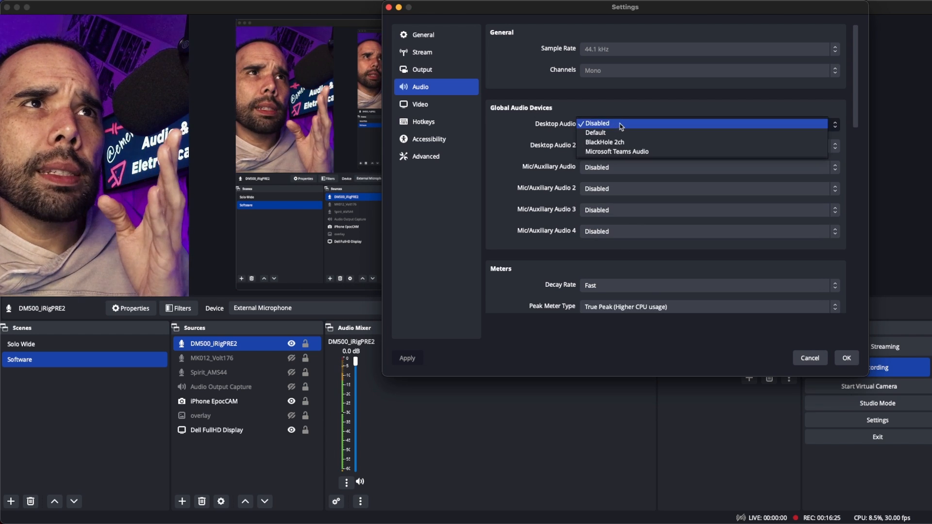
pyautogui.click(618, 126)
pyautogui.click(631, 147)
pyautogui.click(634, 147)
pyautogui.click(652, 170)
pyautogui.click(653, 171)
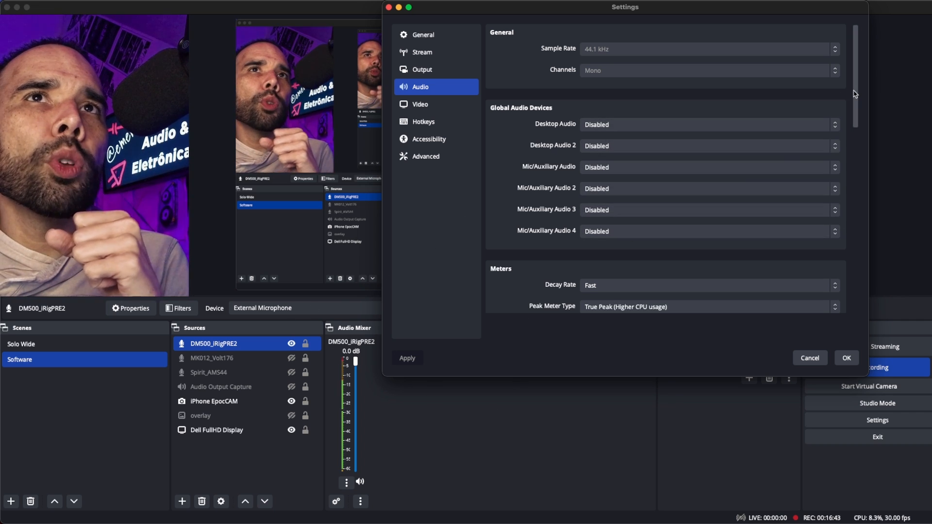
# Step: Examine the Meters settings and the Peak Meter Type choices, keeping True Peak
pyautogui.scroll(-2, 855, 95)
pyautogui.moveTo(859, 104); pyautogui.dragTo(857, 127)
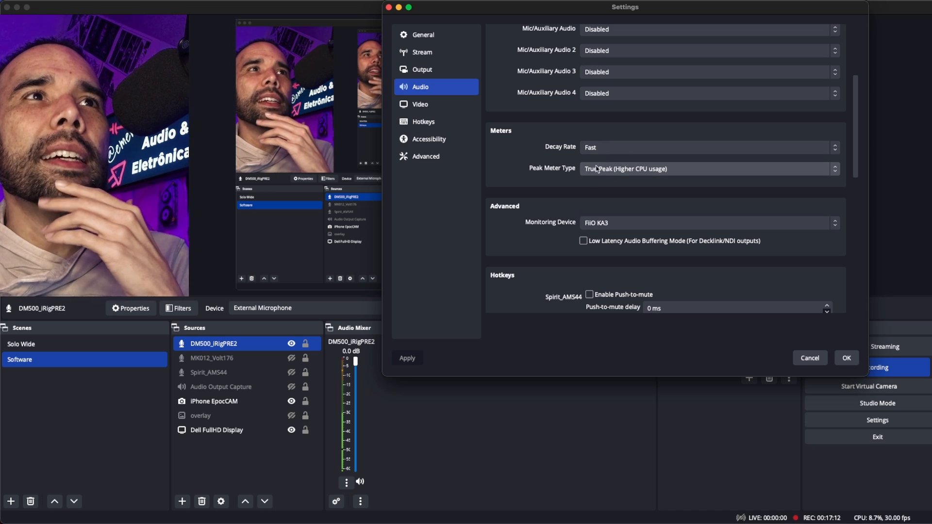
pyautogui.click(681, 169)
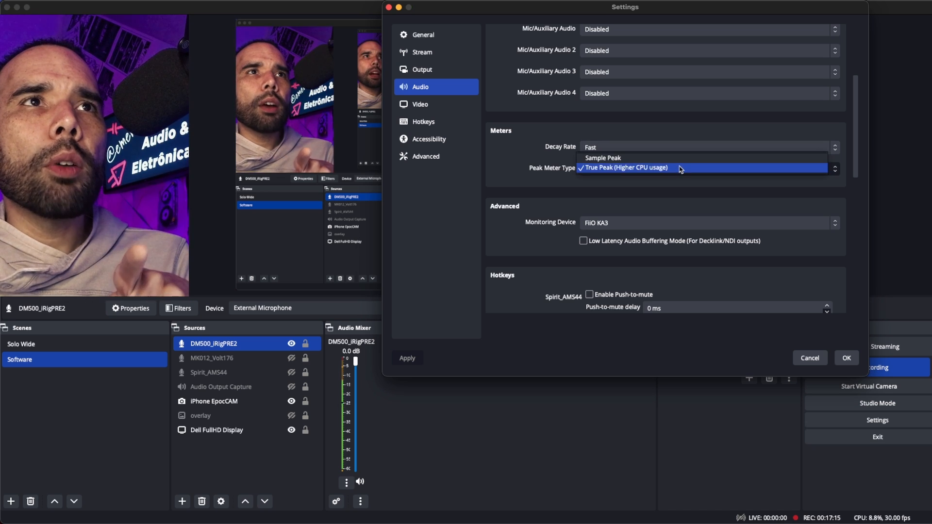
pyautogui.click(676, 185)
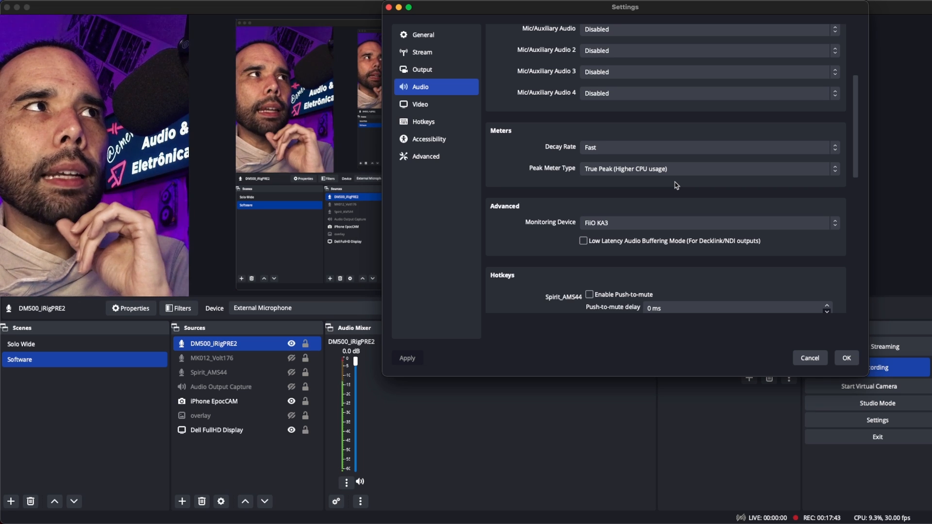
pyautogui.click(671, 179)
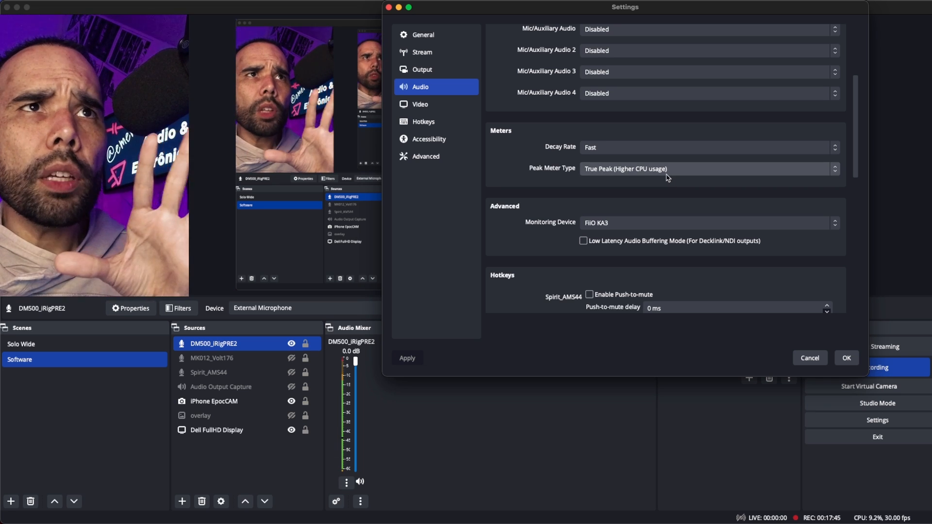
pyautogui.click(649, 193)
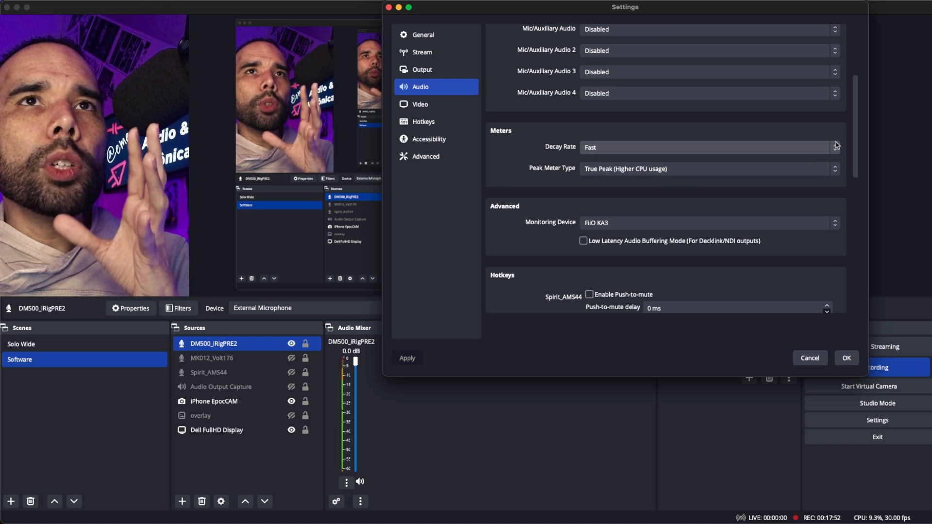
# Step: View the audio hotkey options and open the Spirit_AMS44 push-to-mute delay for editing
pyautogui.scroll(-4, 857, 143)
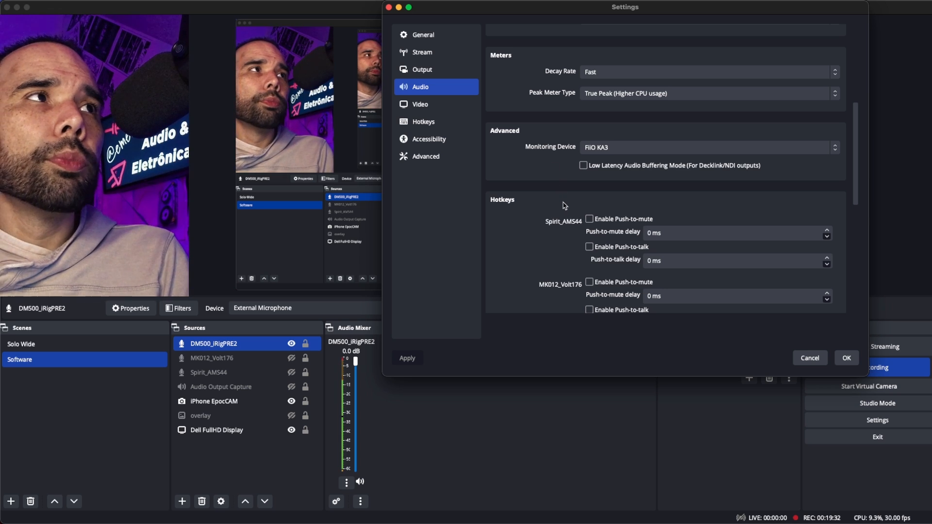
pyautogui.click(727, 234)
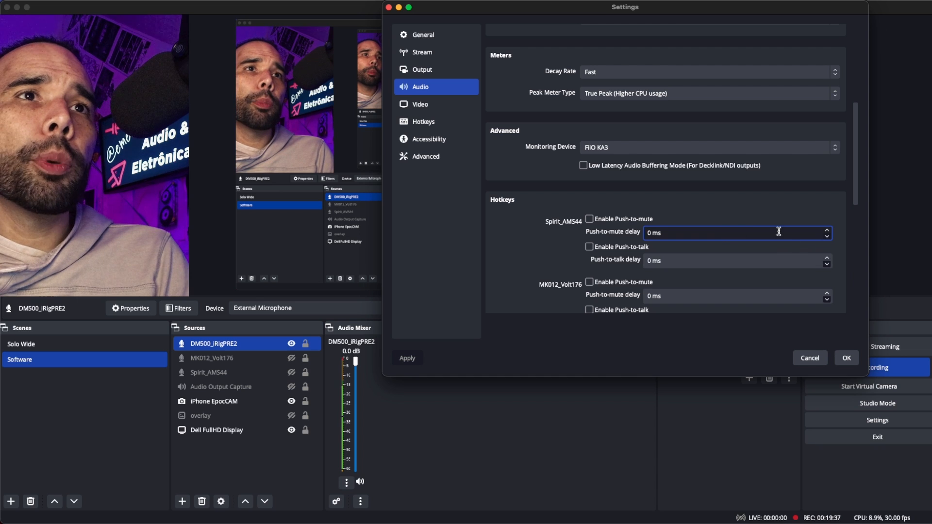
# Step: Review the remaining push-to-mute and push-to-talk options of each audio source and close the settings
pyautogui.scroll(-5, 857, 199)
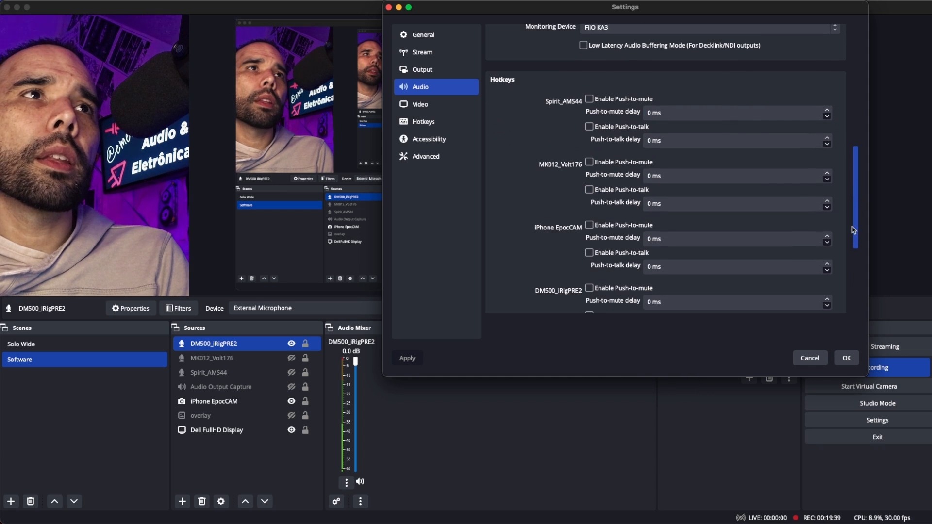
pyautogui.moveTo(853, 159); pyautogui.dragTo(854, 186)
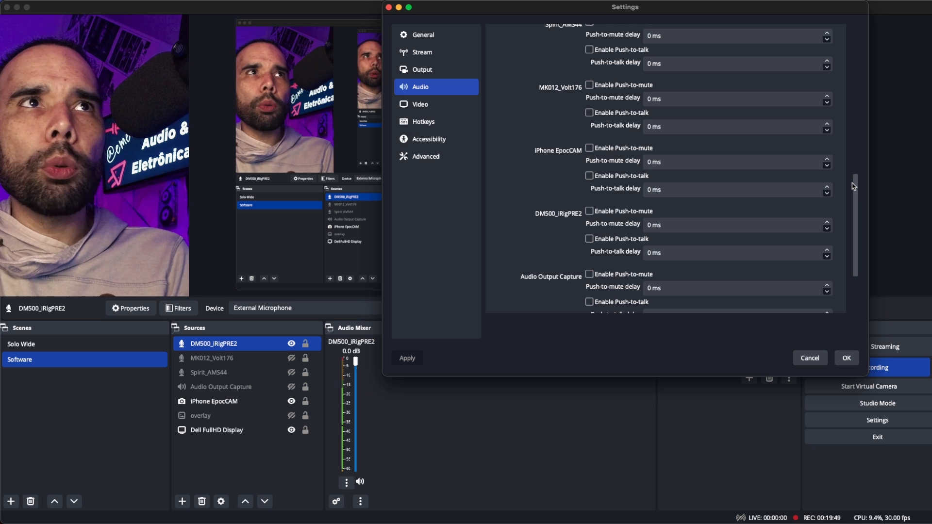
pyautogui.click(847, 359)
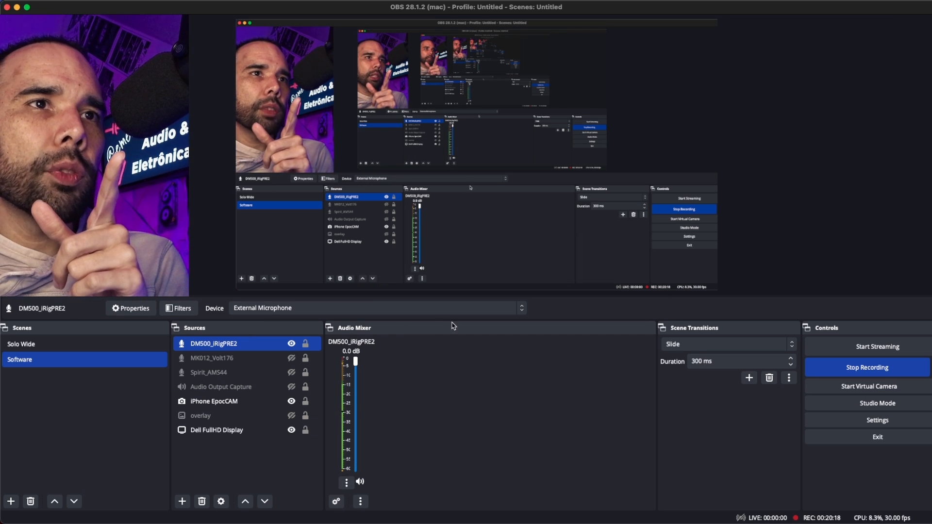
# Step: Open the advanced audio properties and examine the Audio Monitoring choices for DM500_iRigPRE2, including Monitor Only (mute output)
pyautogui.click(340, 503)
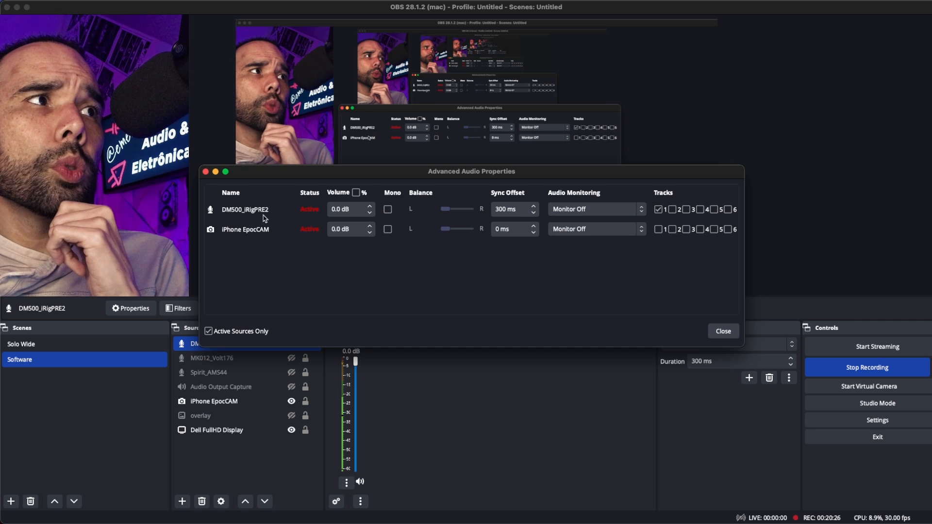
pyautogui.moveTo(303, 172); pyautogui.dragTo(410, 164)
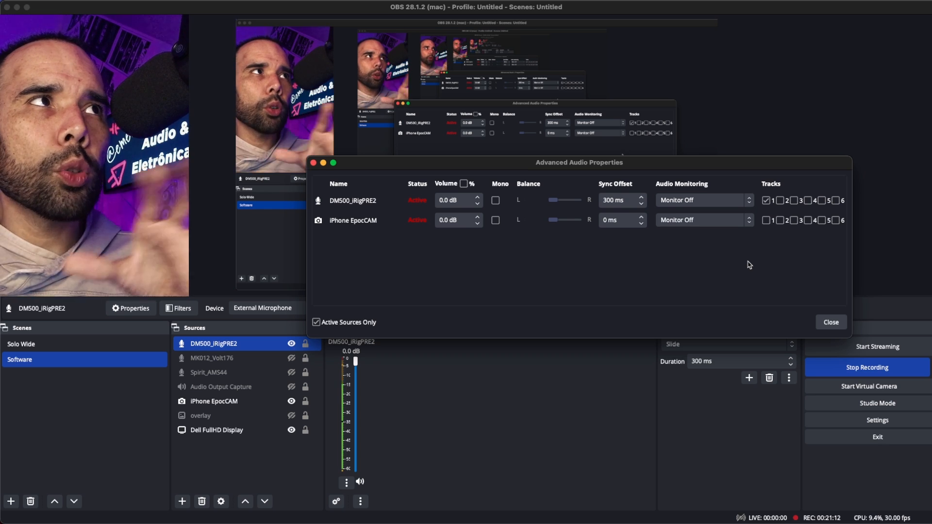
pyautogui.click(735, 204)
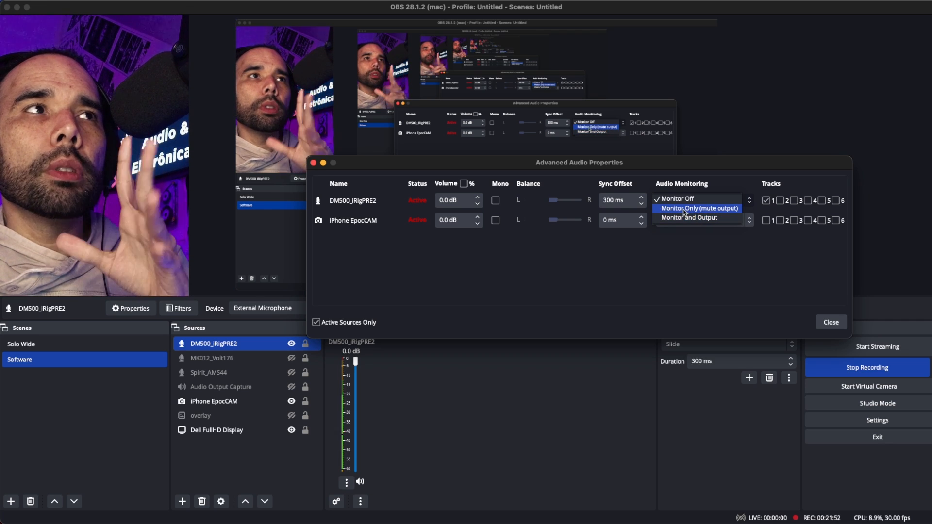
pyautogui.click(685, 209)
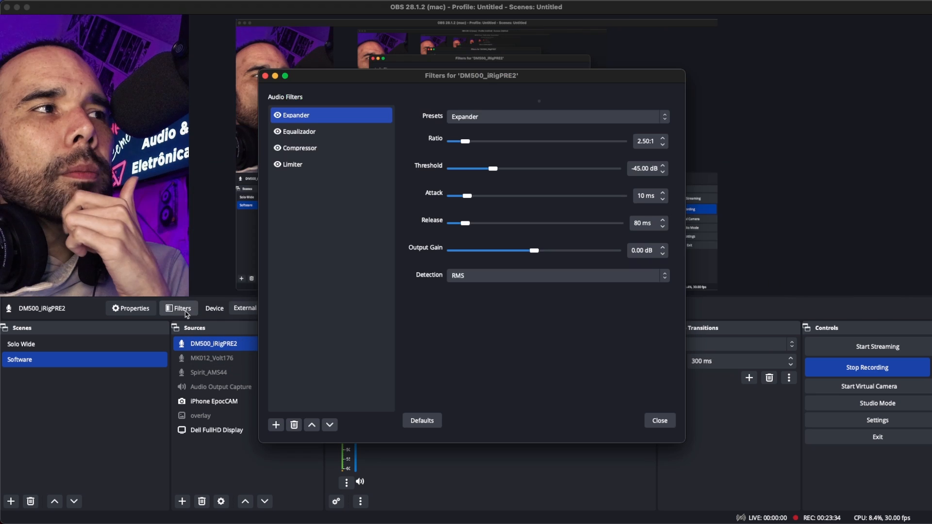
# Step: Open the MAutoDynamicEq interface of the microphone's Equalizador filter and enlarge its window to show the full equalizer
pyautogui.click(310, 132)
pyautogui.moveTo(368, 75); pyautogui.dragTo(466, 34)
pyautogui.click(590, 98)
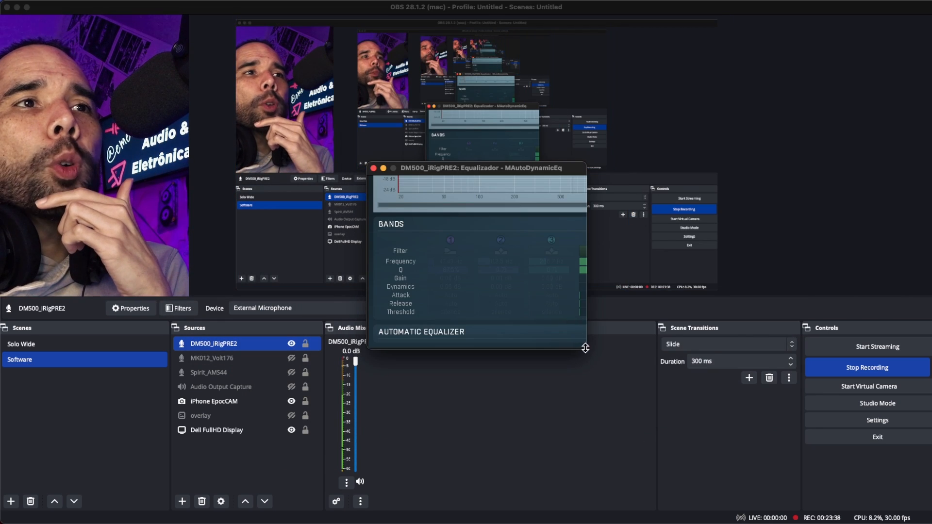
pyautogui.moveTo(585, 349); pyautogui.dragTo(603, 361)
pyautogui.moveTo(586, 173); pyautogui.dragTo(567, 32)
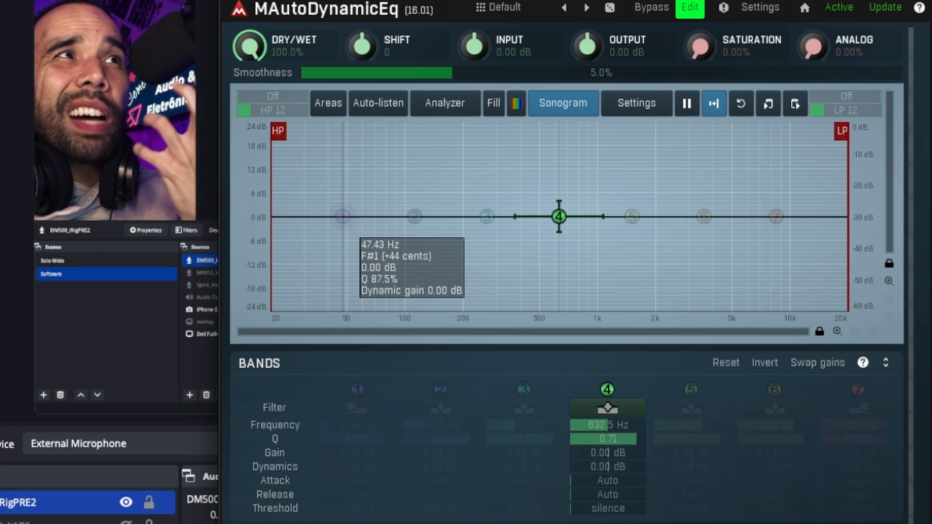
# Step: Enable band 1 as a low-shelf cut at about 38 Hz with -12.57 dB gain and 50% Q, and turn off the Sonogram
pyautogui.click(343, 217)
pyautogui.moveTo(343, 216); pyautogui.dragTo(290, 309)
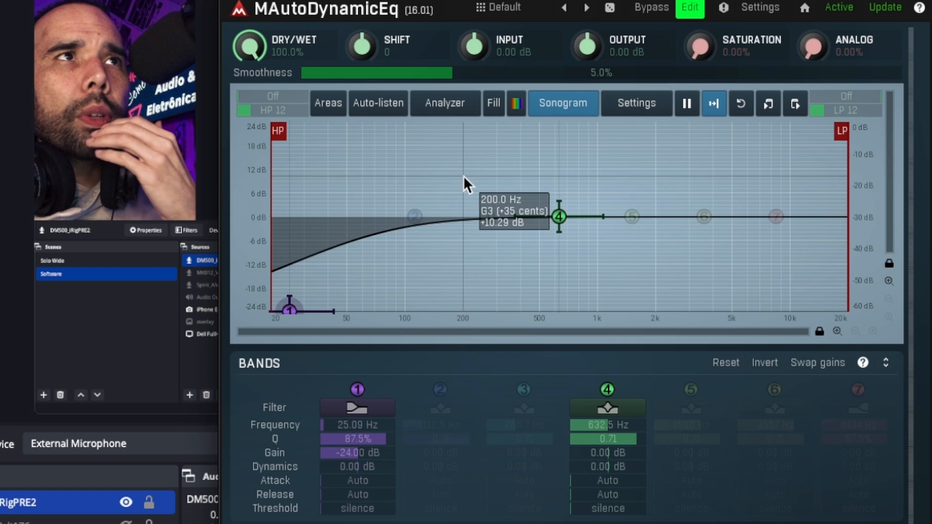
pyautogui.click(540, 106)
pyautogui.moveTo(290, 309); pyautogui.dragTo(331, 311)
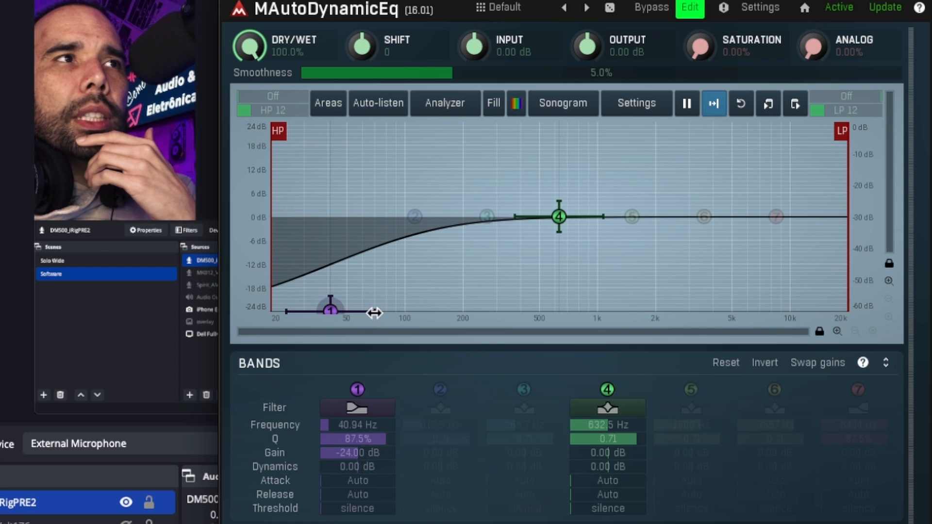
pyautogui.moveTo(329, 309); pyautogui.dragTo(216, 287)
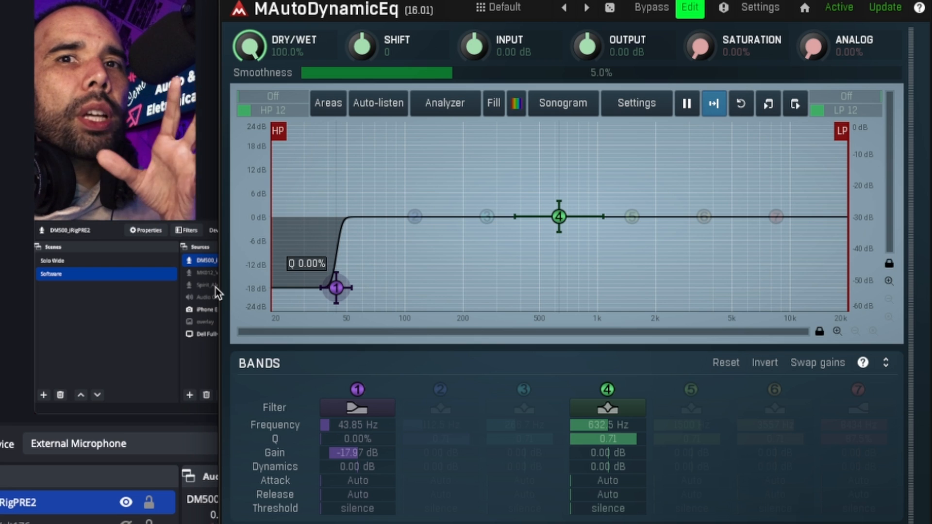
pyautogui.moveTo(215, 288); pyautogui.dragTo(277, 288)
pyautogui.moveTo(375, 287); pyautogui.dragTo(372, 288)
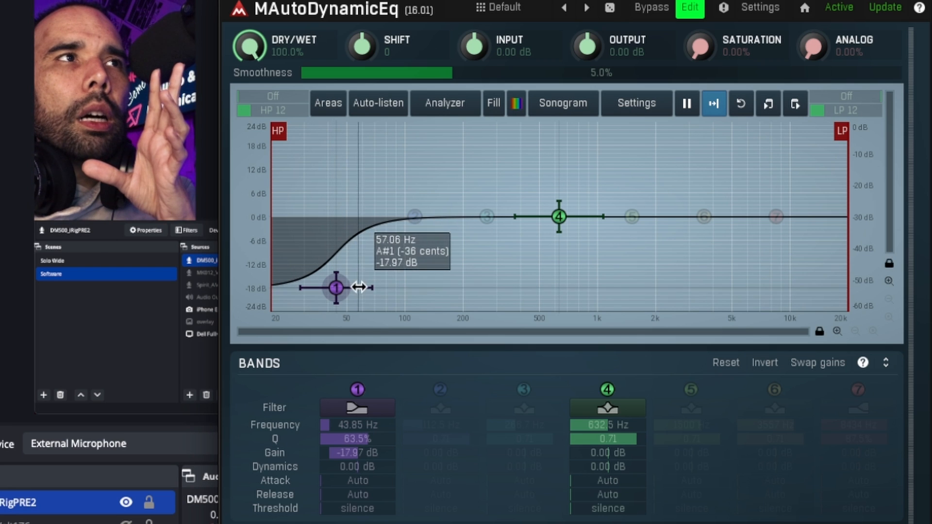
pyautogui.moveTo(365, 288); pyautogui.dragTo(325, 266)
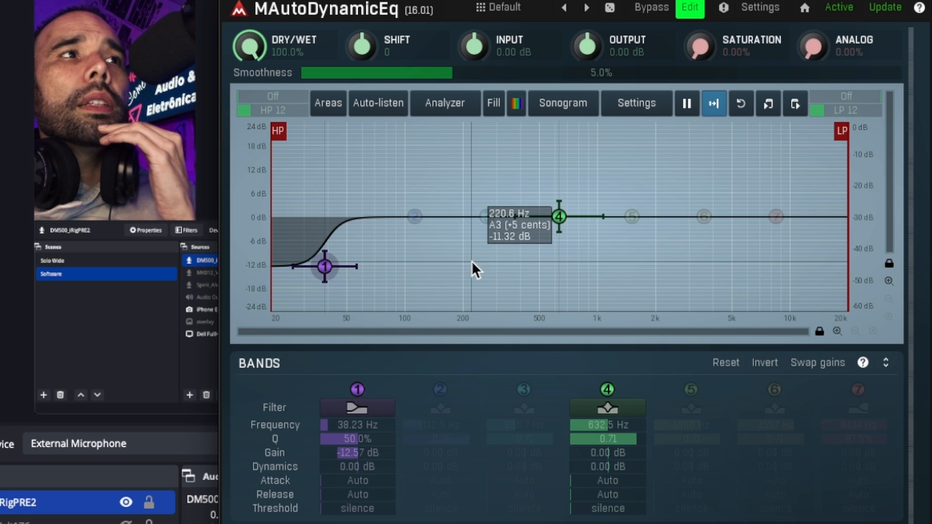
# Step: Enable band 2, sweep it as a narrow Q 20 boost, and turn it into a -13.40 dB cut at about 145 Hz
pyautogui.click(413, 217)
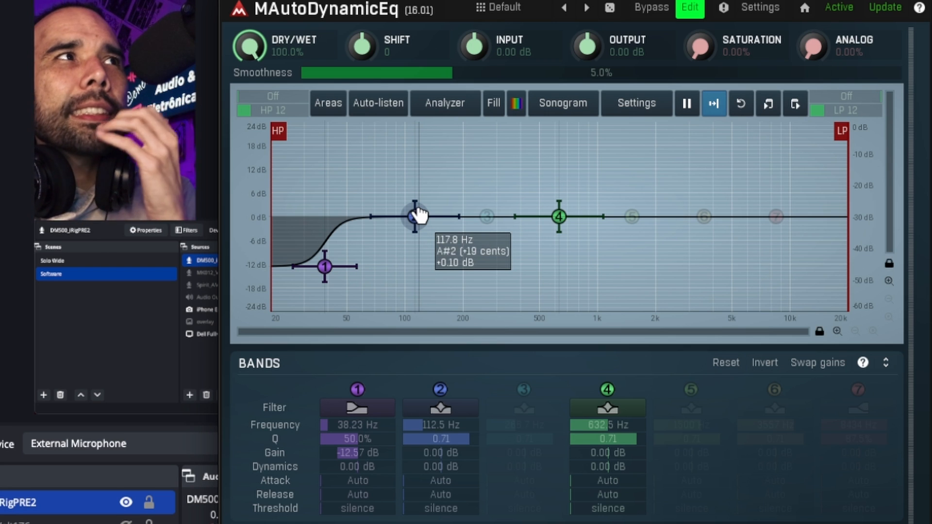
pyautogui.moveTo(415, 217); pyautogui.dragTo(424, 124)
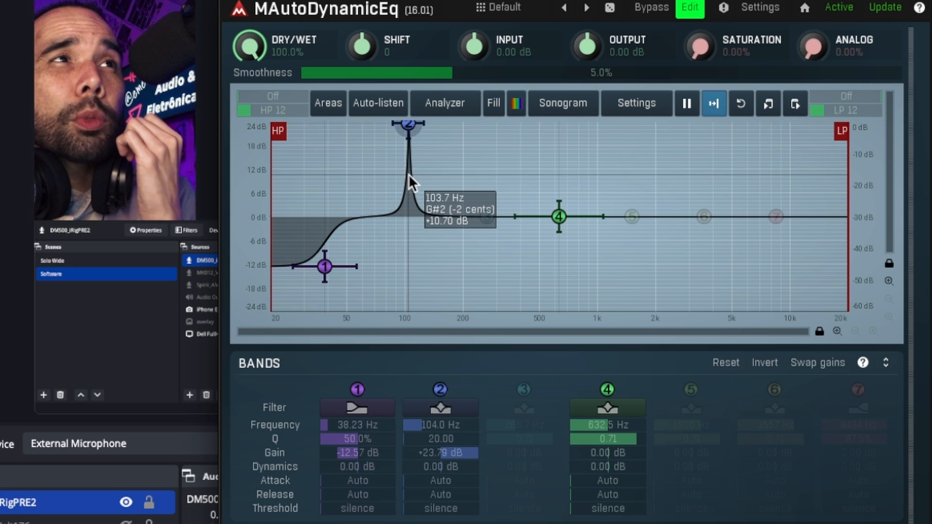
pyautogui.moveTo(410, 124)
pyautogui.mouseDown()
pyautogui.moveTo(411, 150)
pyautogui.moveTo(411, 124)
pyautogui.moveTo(365, 124)
pyautogui.moveTo(483, 124)
pyautogui.moveTo(406, 124)
pyautogui.moveTo(453, 124)
pyautogui.moveTo(410, 123)
pyautogui.moveTo(421, 123)
pyautogui.mouseUp()
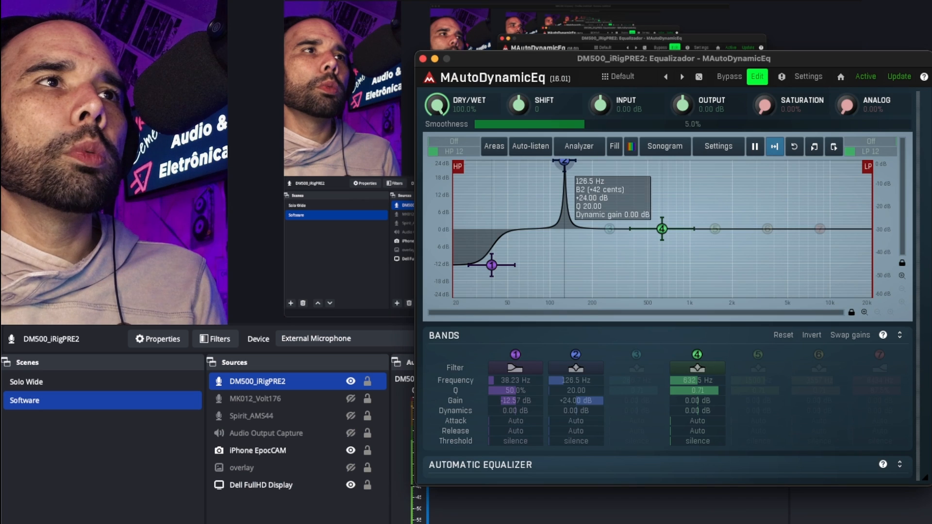
pyautogui.moveTo(421, 124); pyautogui.dragTo(428, 125)
pyautogui.moveTo(566, 163); pyautogui.dragTo(573, 162)
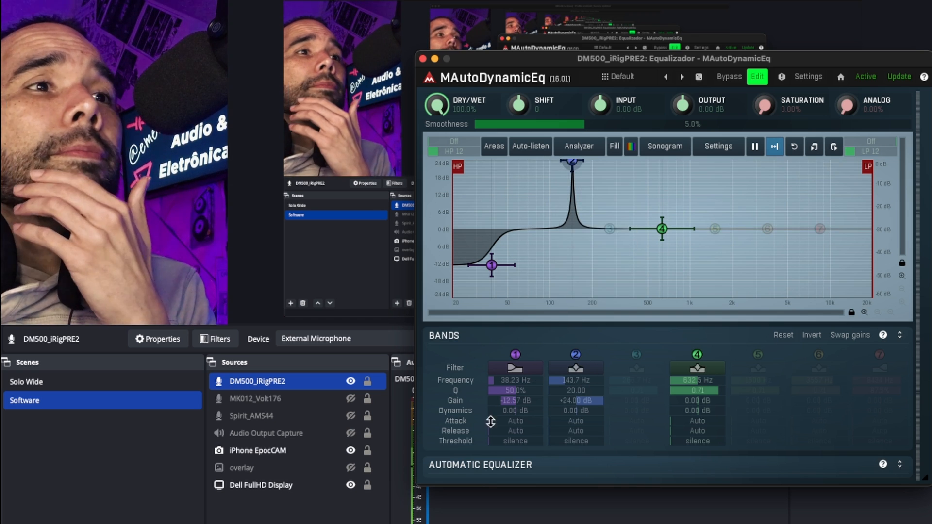
pyautogui.moveTo(572, 162); pyautogui.dragTo(572, 268)
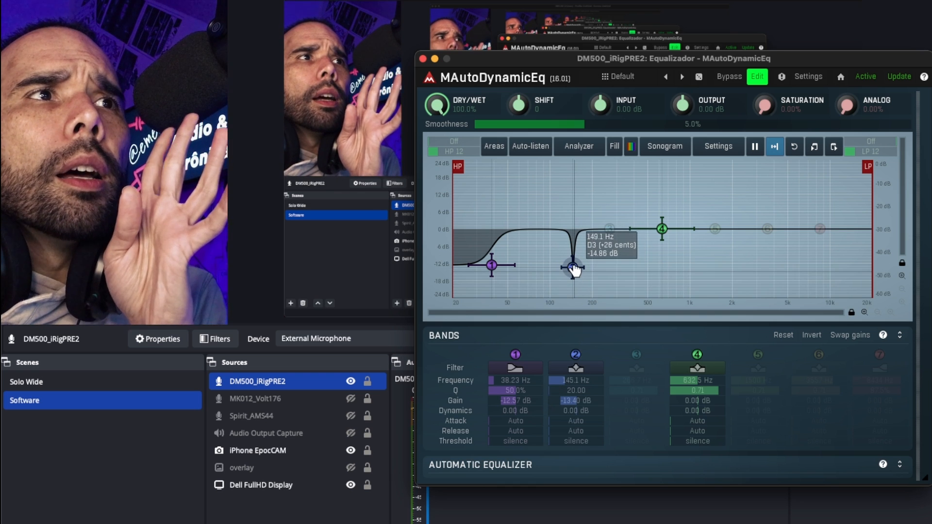
# Step: Enable band 3, sweep it as a narrow Q 20 boost, and turn it into a -12.99 dB cut at 288.5 Hz
pyautogui.click(608, 228)
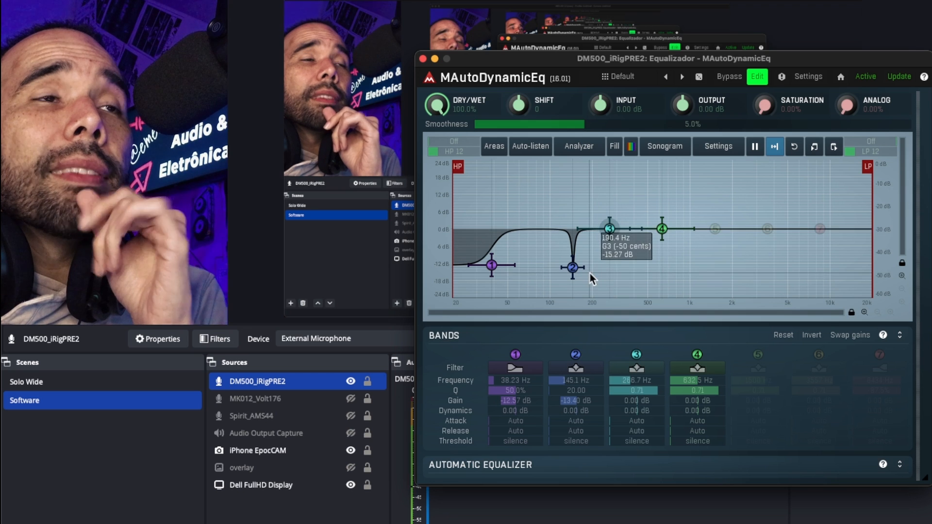
pyautogui.moveTo(609, 229); pyautogui.dragTo(512, 223)
pyautogui.moveTo(611, 225); pyautogui.dragTo(608, 161)
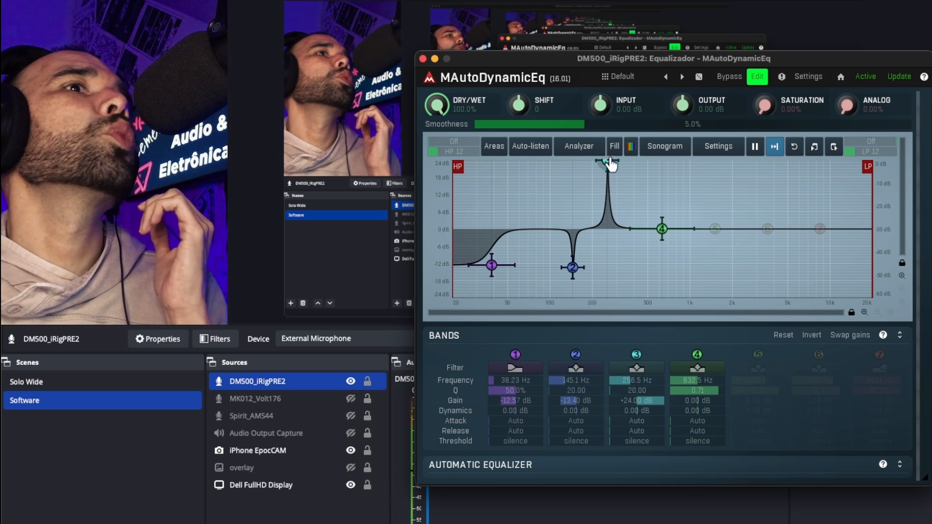
pyautogui.moveTo(611, 163)
pyautogui.mouseDown()
pyautogui.moveTo(597, 161)
pyautogui.moveTo(615, 161)
pyautogui.mouseUp()
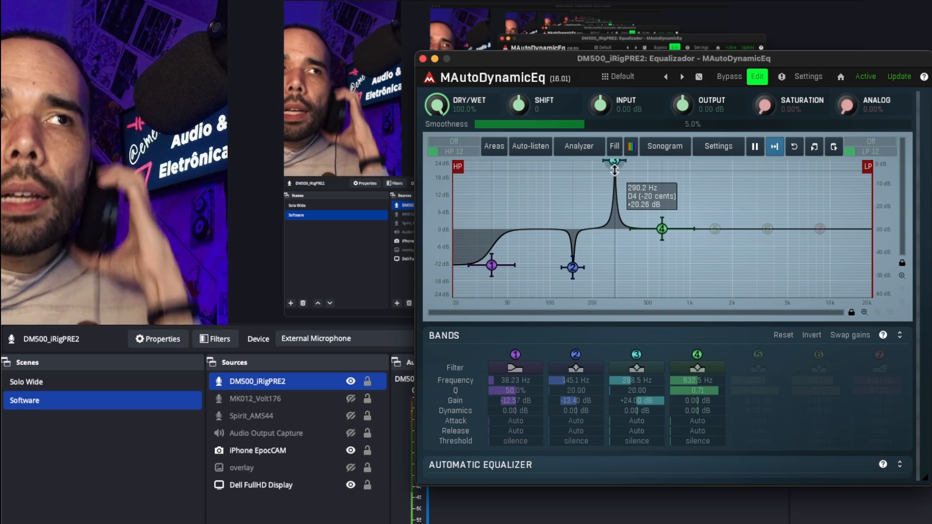
pyautogui.moveTo(615, 170); pyautogui.dragTo(615, 266)
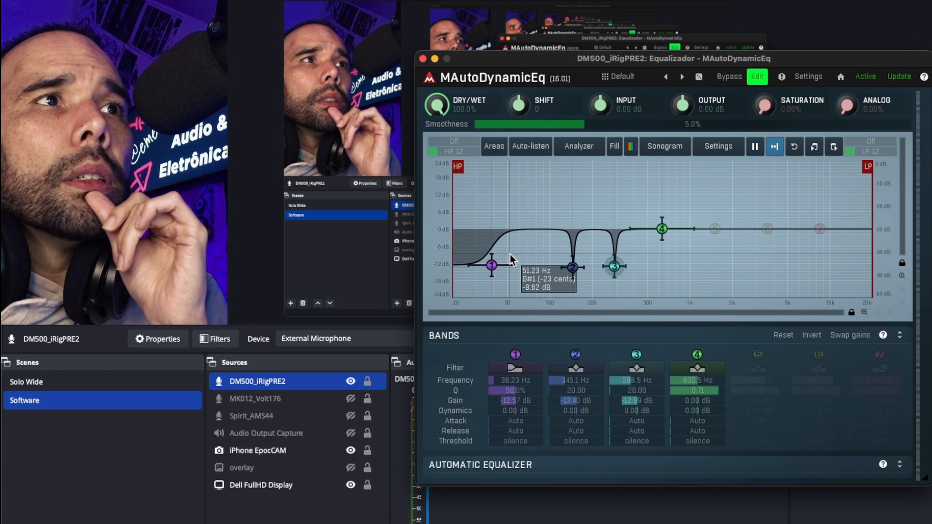
# Step: Widen bands 2 and 3 to Q 6.74 and 7.01, with gain at about -9.7 dB and dynamics at about -6 dB each
pyautogui.moveTo(586, 269); pyautogui.dragTo(643, 267)
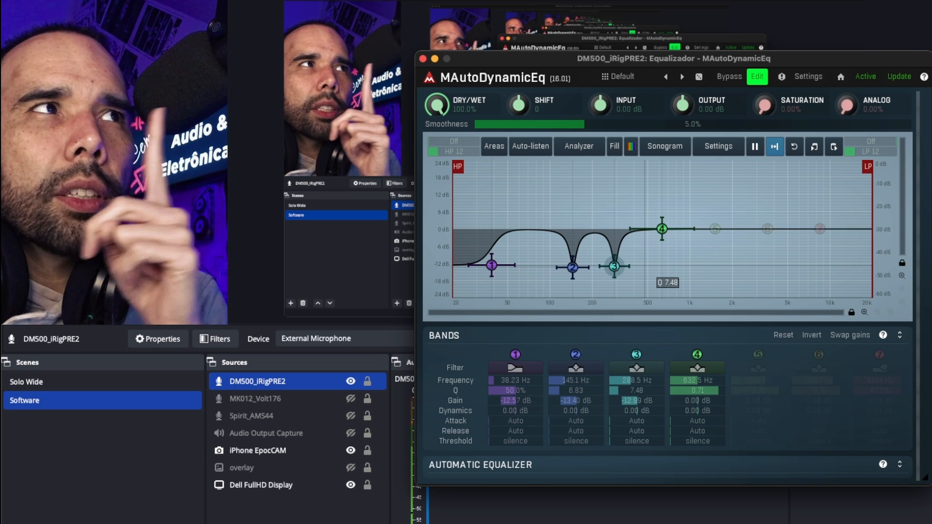
pyautogui.moveTo(645, 267); pyautogui.dragTo(648, 267)
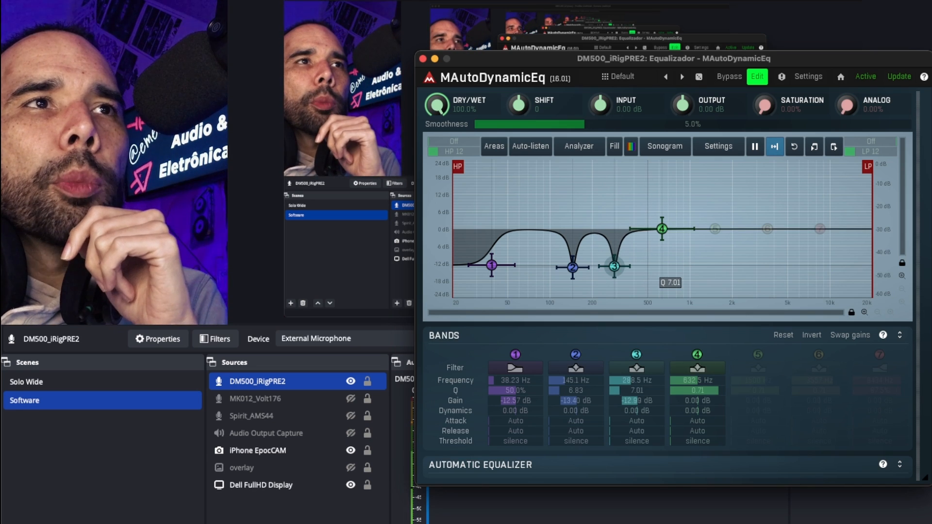
pyautogui.click(587, 267)
pyautogui.moveTo(588, 267); pyautogui.dragTo(614, 257)
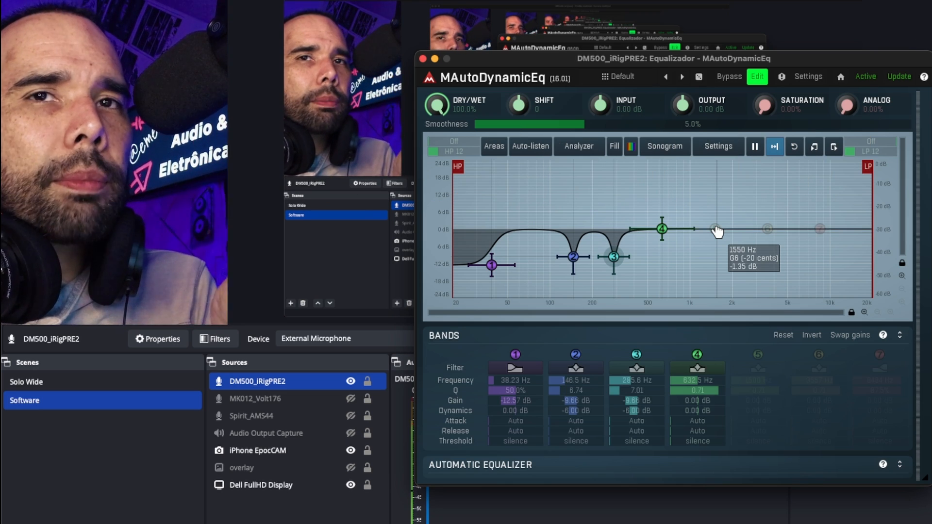
# Step: Enable bands 5 and 6 and sweep them as narrow Q 20 boosts of about 18 dB to 4494 Hz and 8934 Hz
pyautogui.click(716, 228)
pyautogui.click(782, 229)
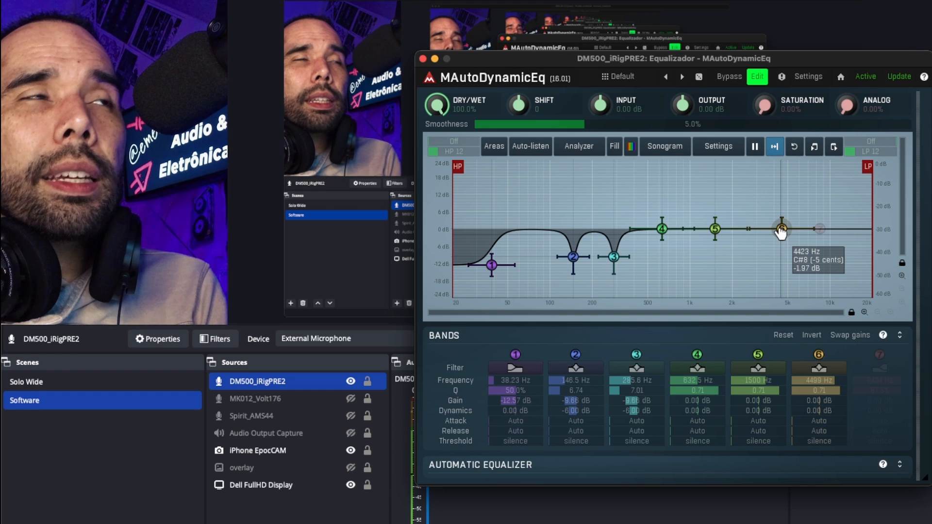
pyautogui.moveTo(716, 229); pyautogui.dragTo(729, 228)
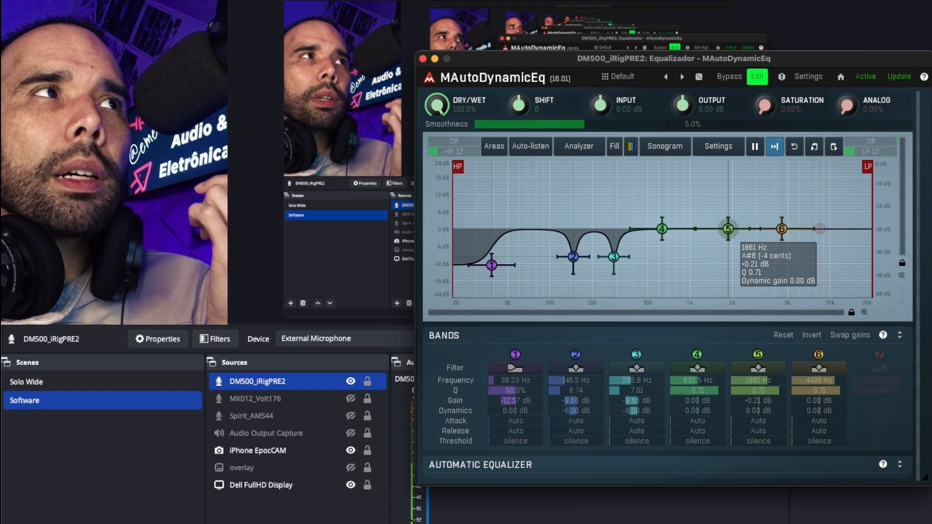
pyautogui.moveTo(729, 229); pyautogui.dragTo(739, 193)
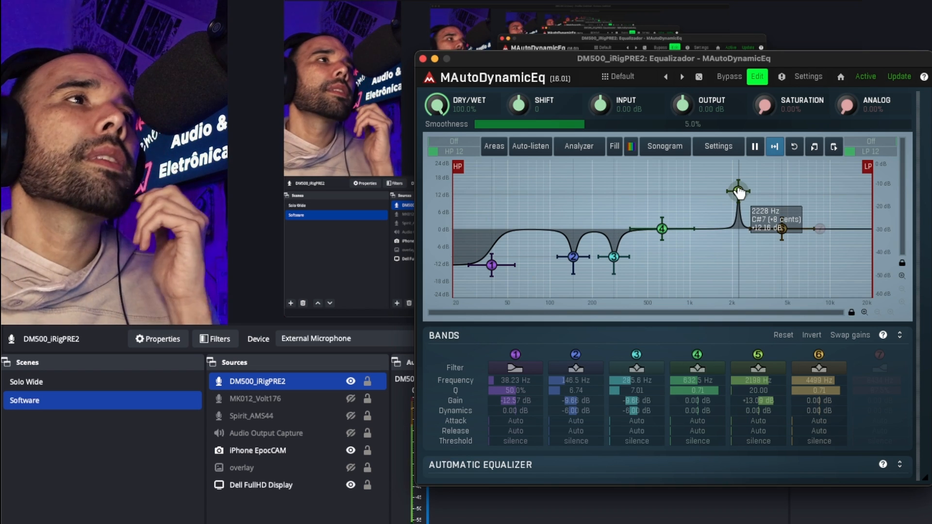
pyautogui.moveTo(739, 192); pyautogui.dragTo(782, 178)
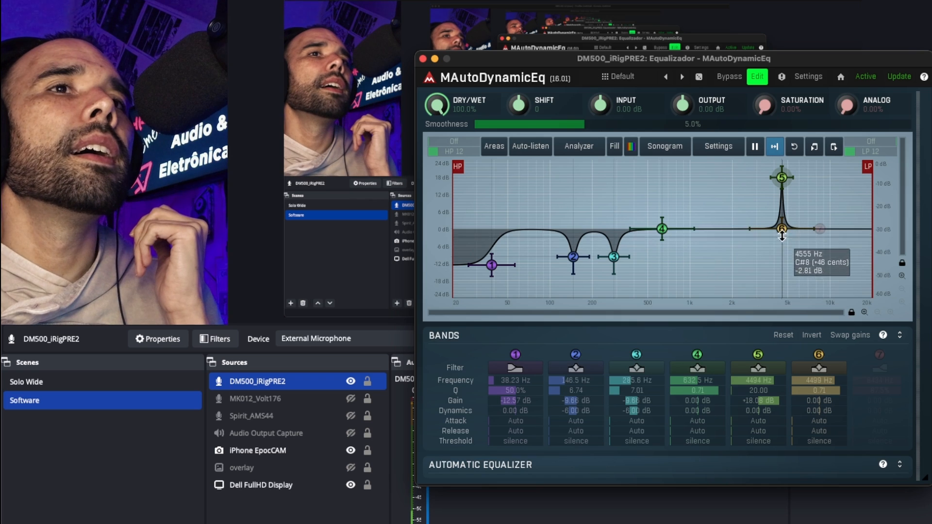
pyautogui.moveTo(783, 230); pyautogui.dragTo(693, 222)
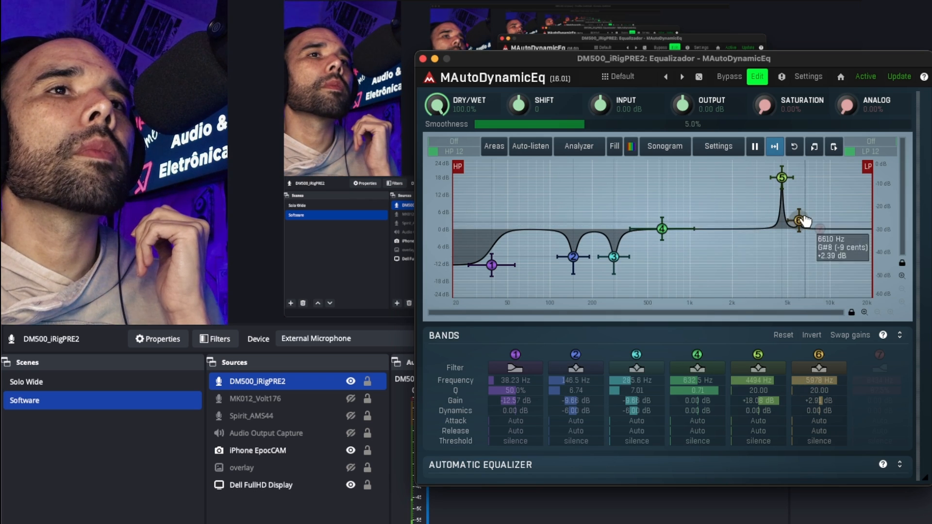
pyautogui.moveTo(800, 221); pyautogui.dragTo(825, 178)
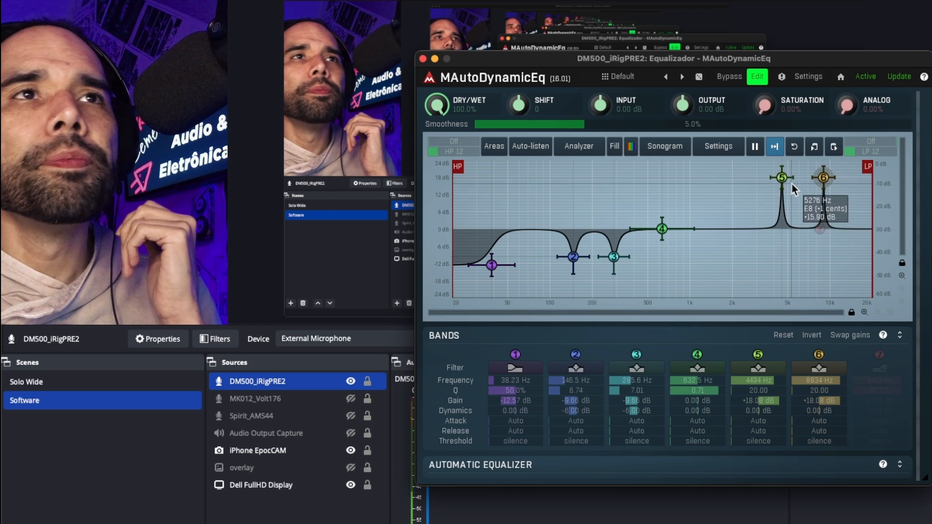
# Step: Turn bands 5 and 6 into cuts at 4450 Hz and 8934 Hz, widened to Q 4.60 and 4.55, with negative dynamics on both
pyautogui.moveTo(780, 177); pyautogui.dragTo(783, 265)
pyautogui.moveTo(826, 176); pyautogui.dragTo(823, 266)
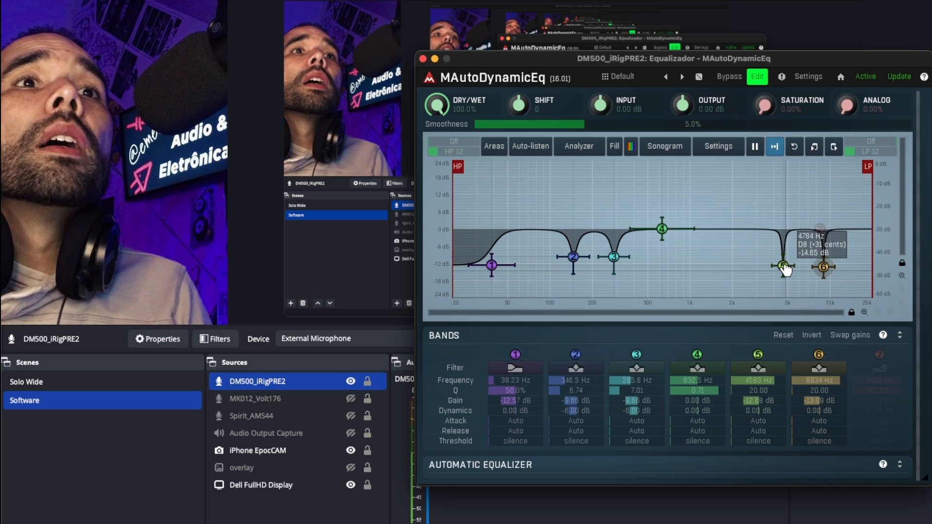
pyautogui.moveTo(785, 268); pyautogui.dragTo(823, 267)
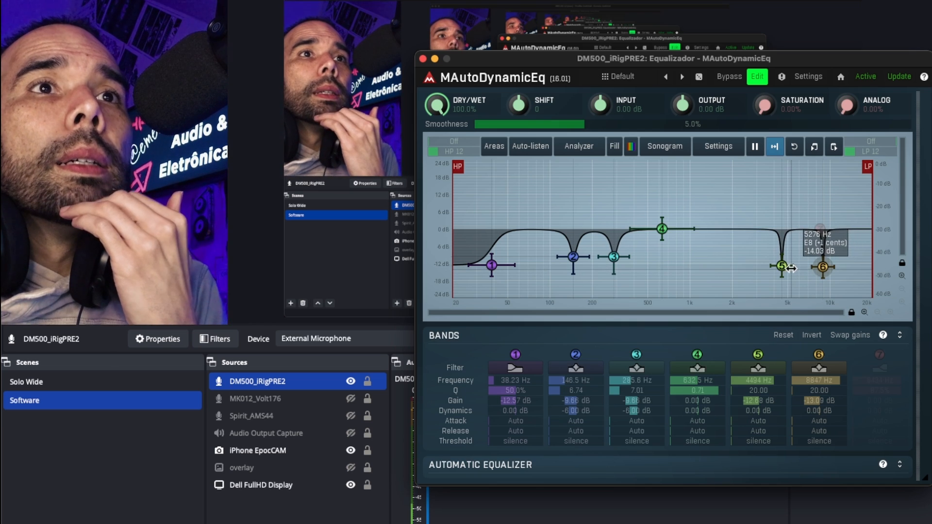
pyautogui.moveTo(792, 268); pyautogui.dragTo(874, 265)
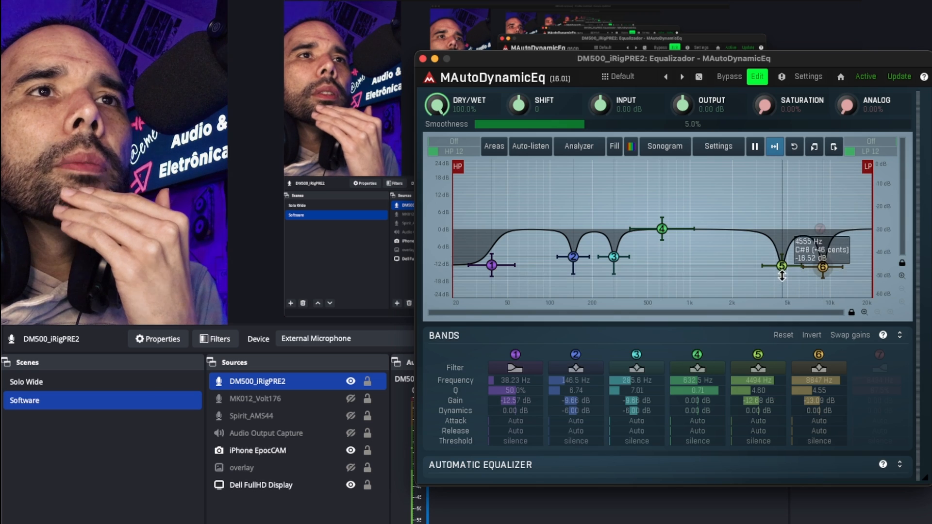
pyautogui.moveTo(782, 265); pyautogui.dragTo(823, 255)
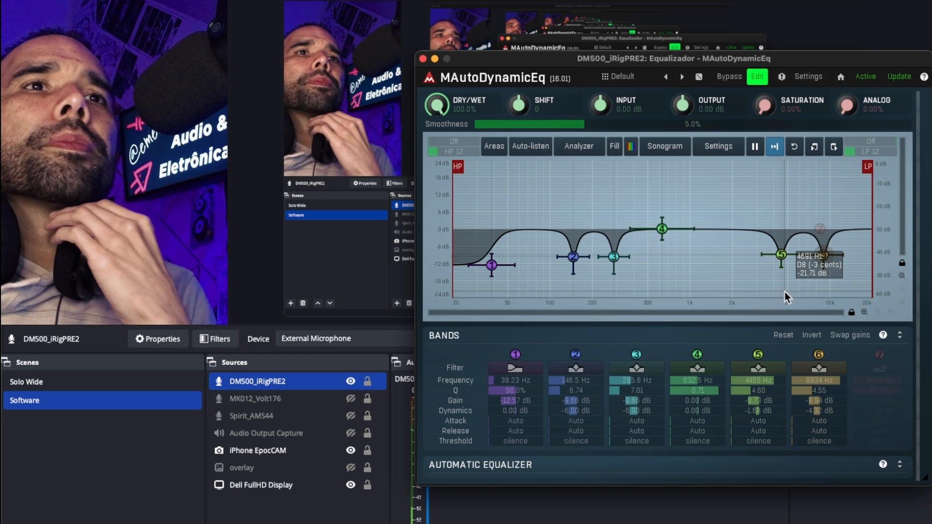